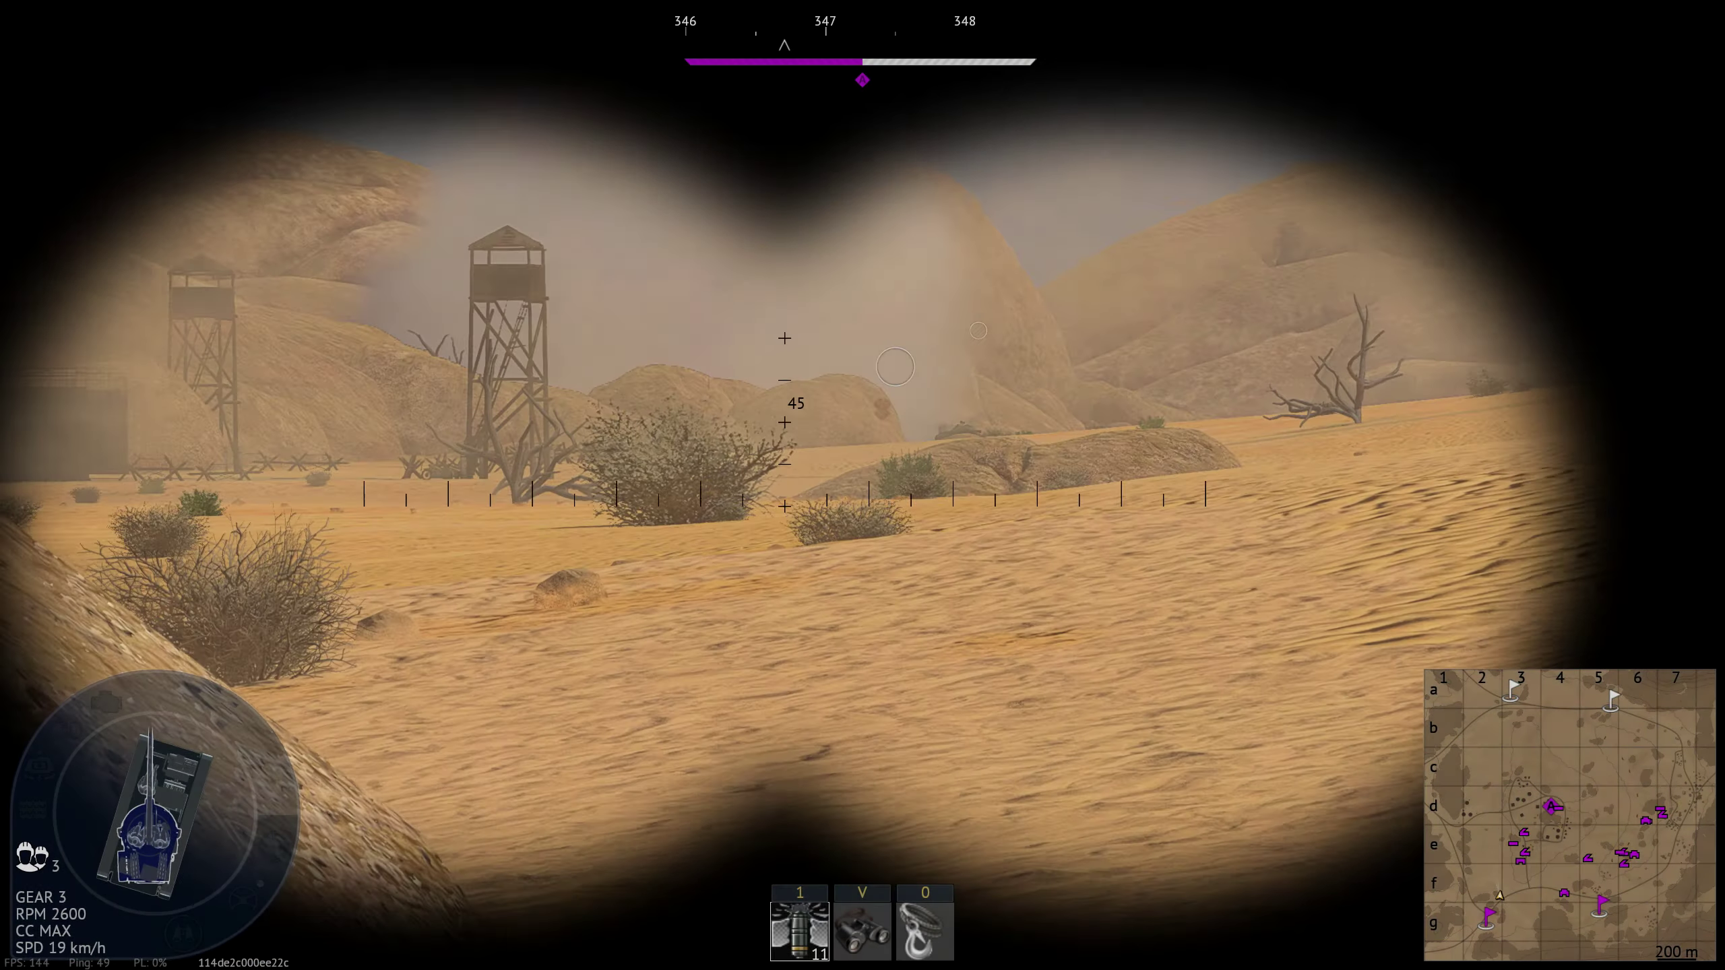
{"action": "key", "text": "v"}
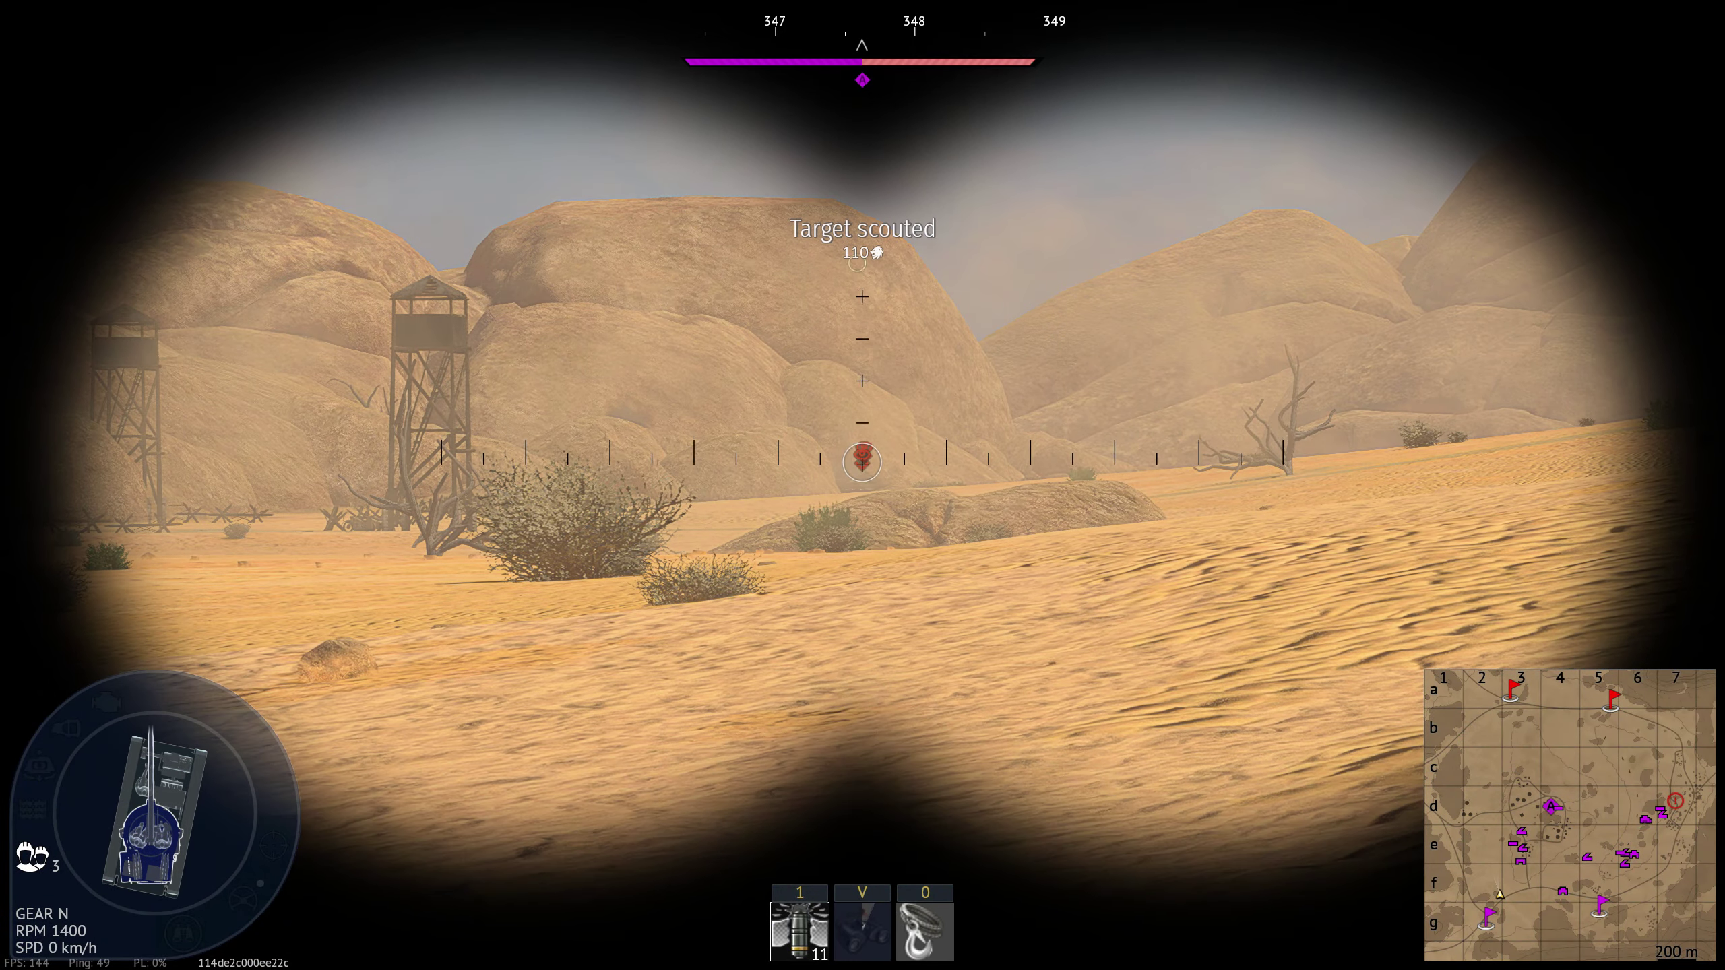
{"action": "key", "text": "shift"}
{"action": "scroll", "coordinate": [863, 486], "scroll_direction": "up", "scroll_amount": 1}
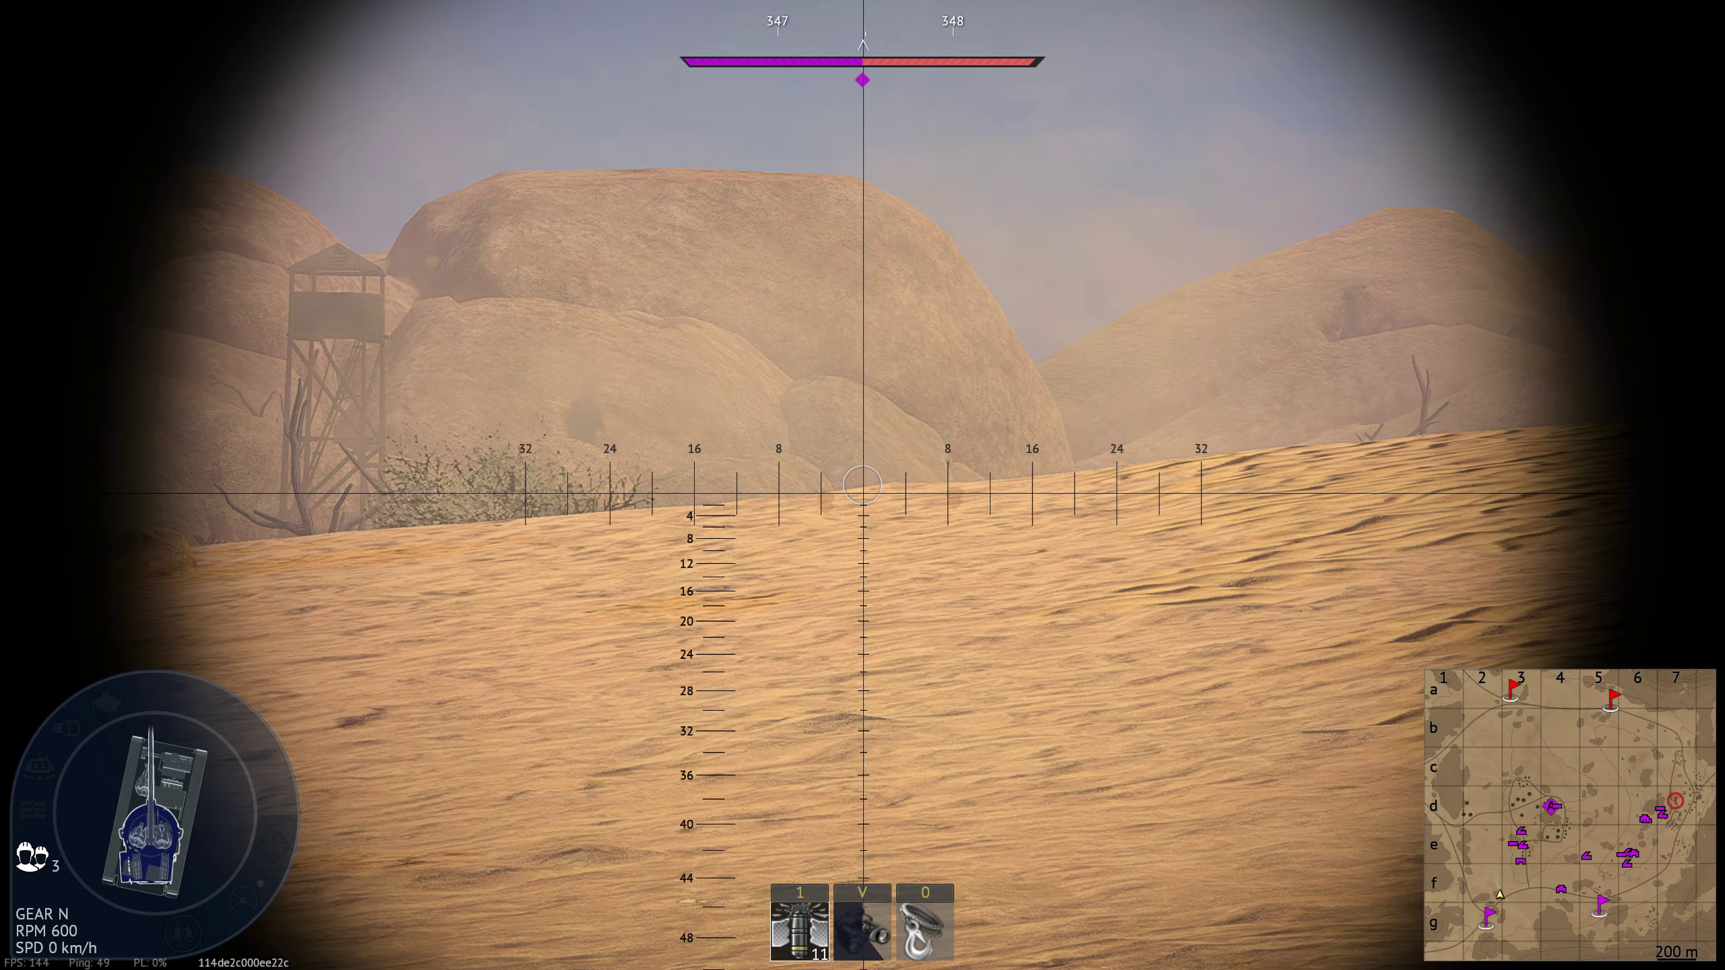
{"action": "scroll", "coordinate": [862, 486], "scroll_direction": "down", "scroll_amount": 3}
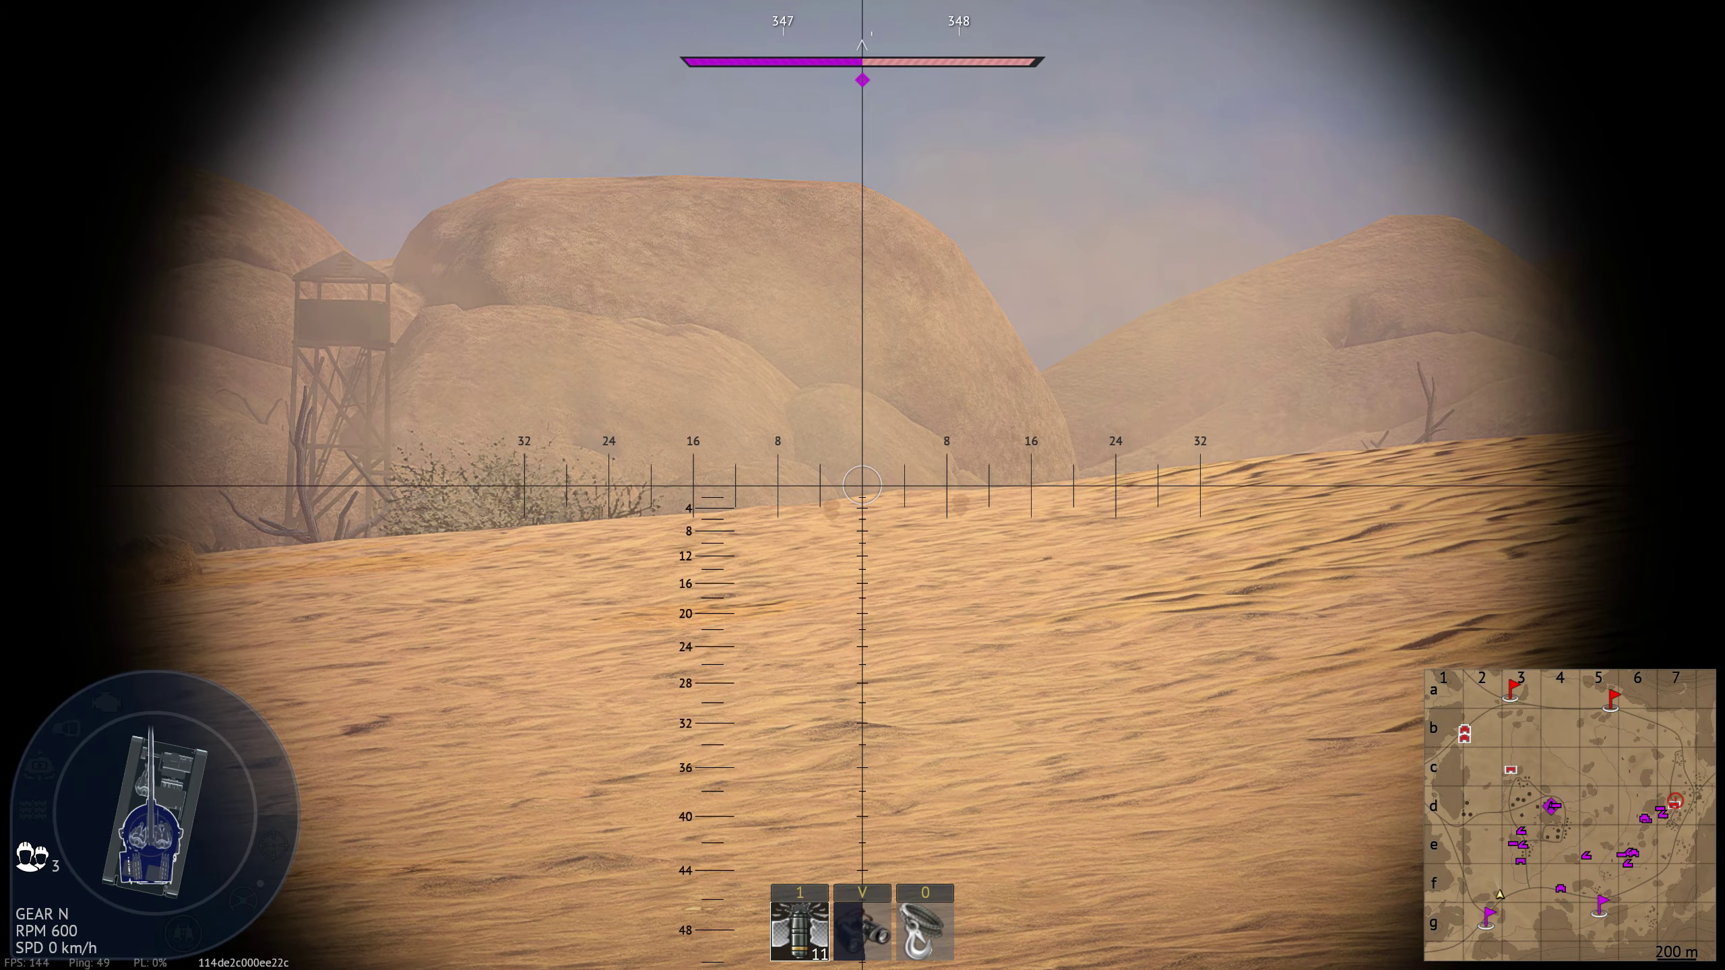
{"action": "left_click", "coordinate": [863, 485]}
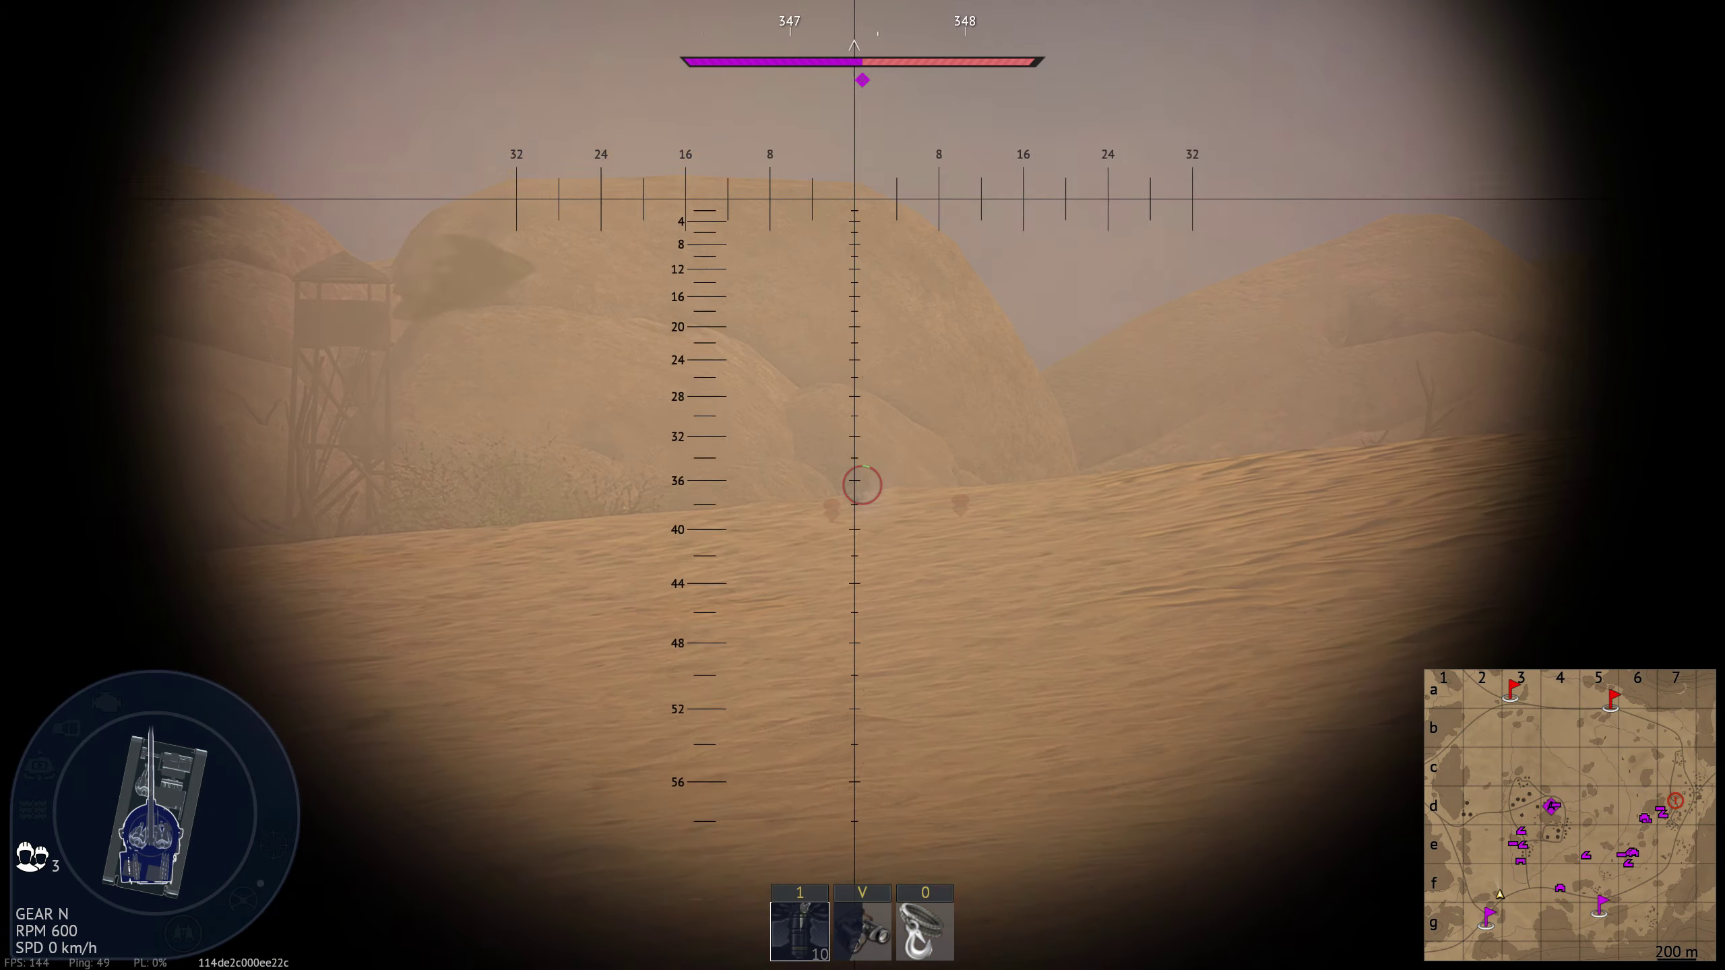
{"action": "key", "text": "v"}
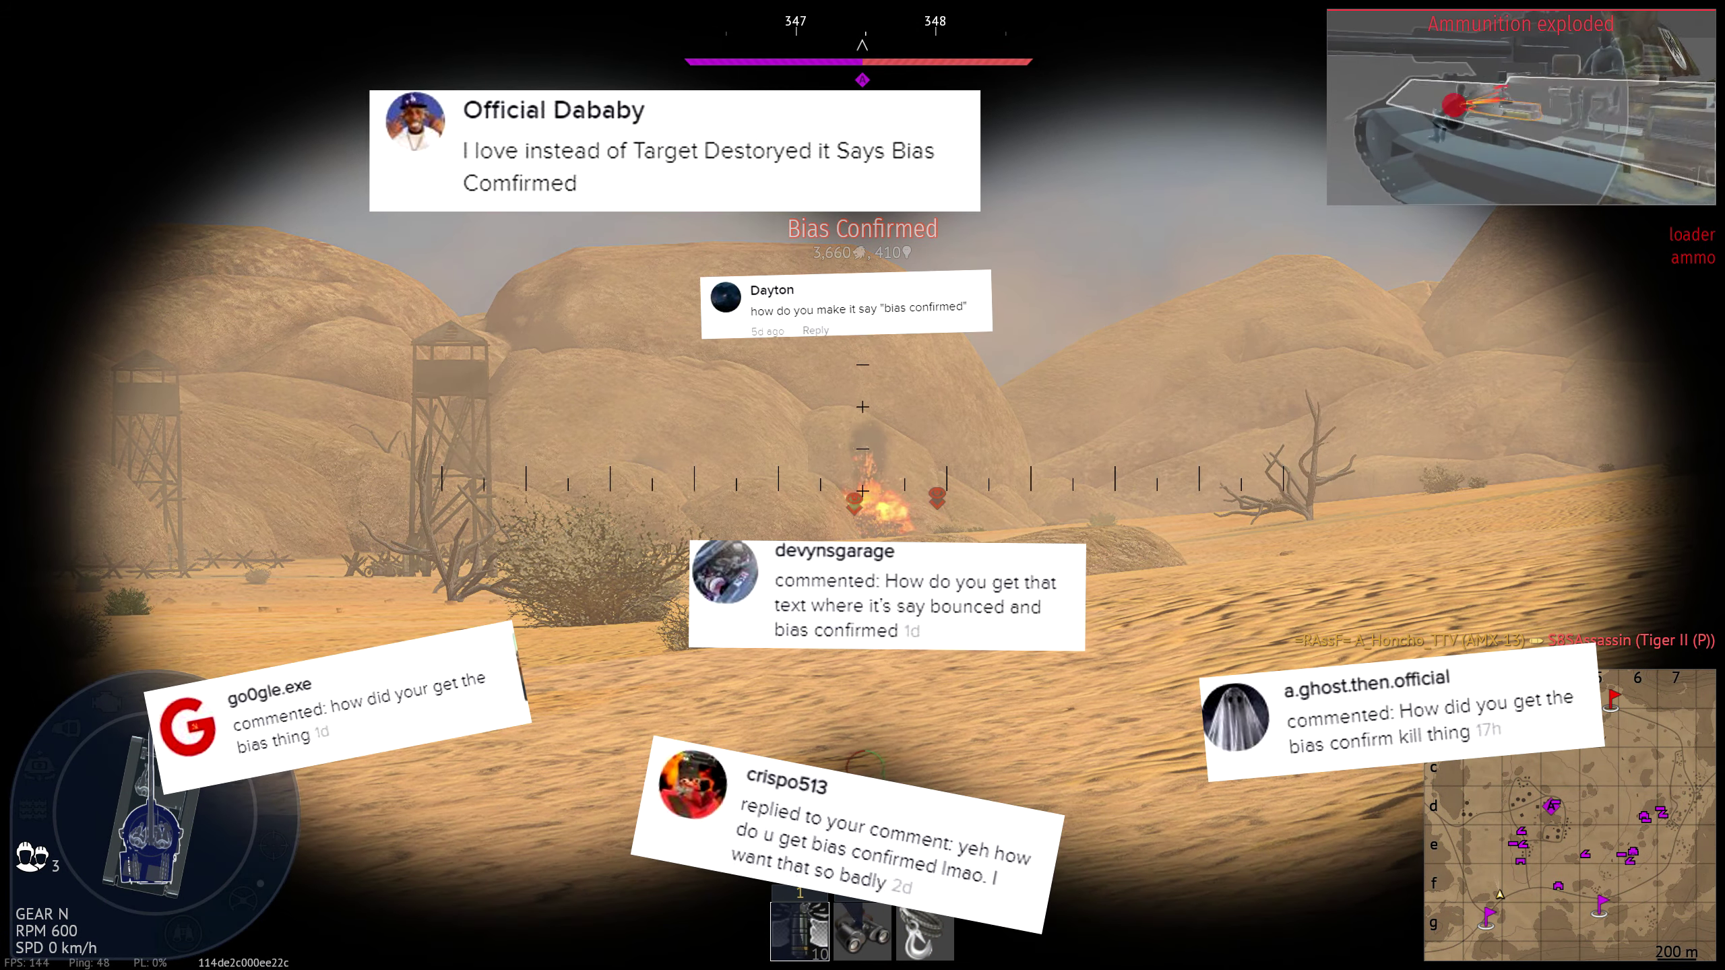
{"action": "key", "text": "v"}
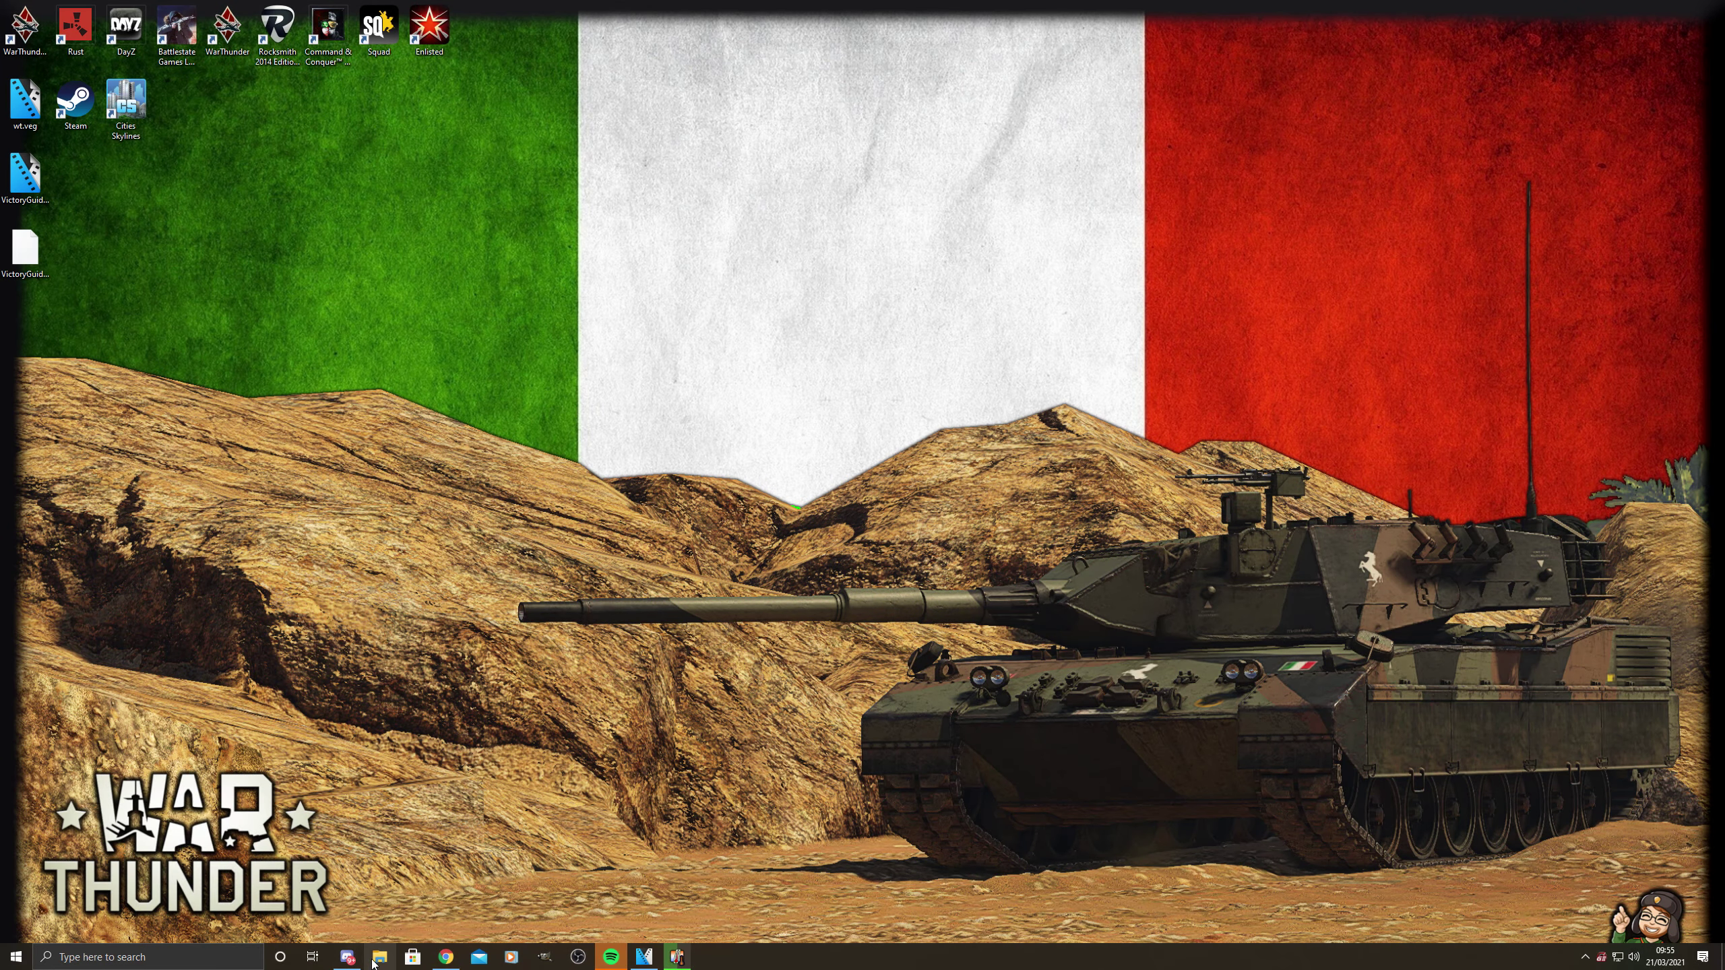
- Switch to File Explorer and open the War Thunder folder under SteamLibrary\steamapps\common on the Recording (D:) drive
{"action": "left_click", "coordinate": [378, 958]}
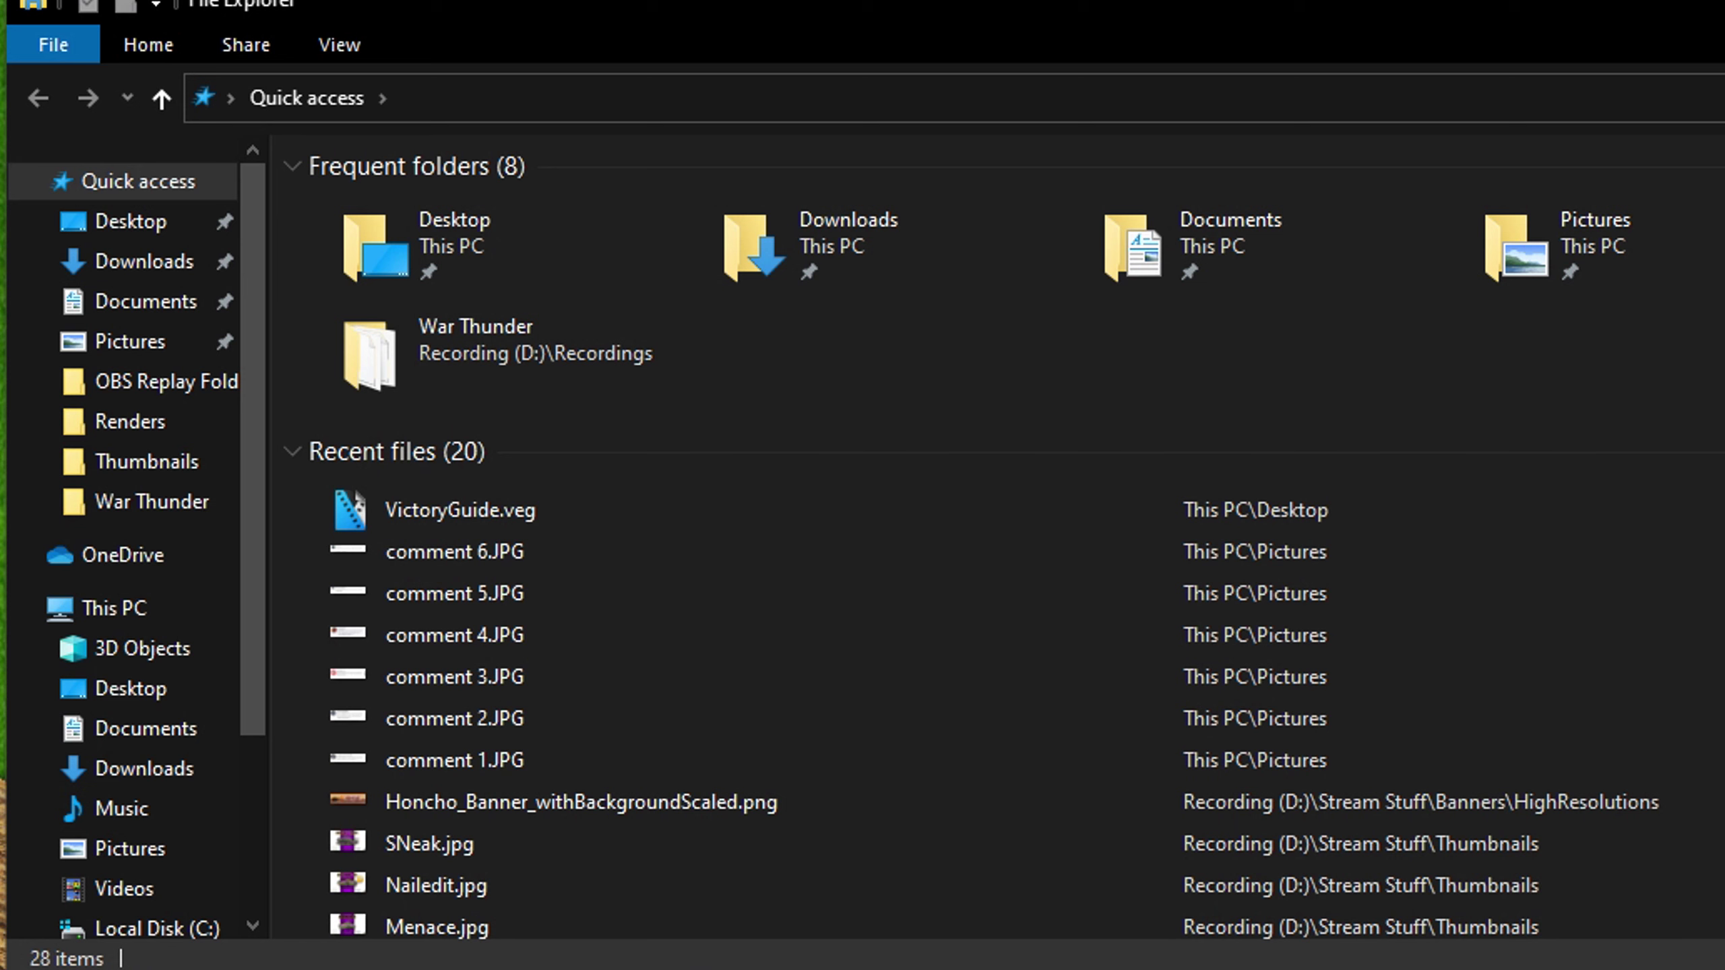
{"action": "scroll", "coordinate": [119, 707], "scroll_direction": "down", "scroll_amount": 2}
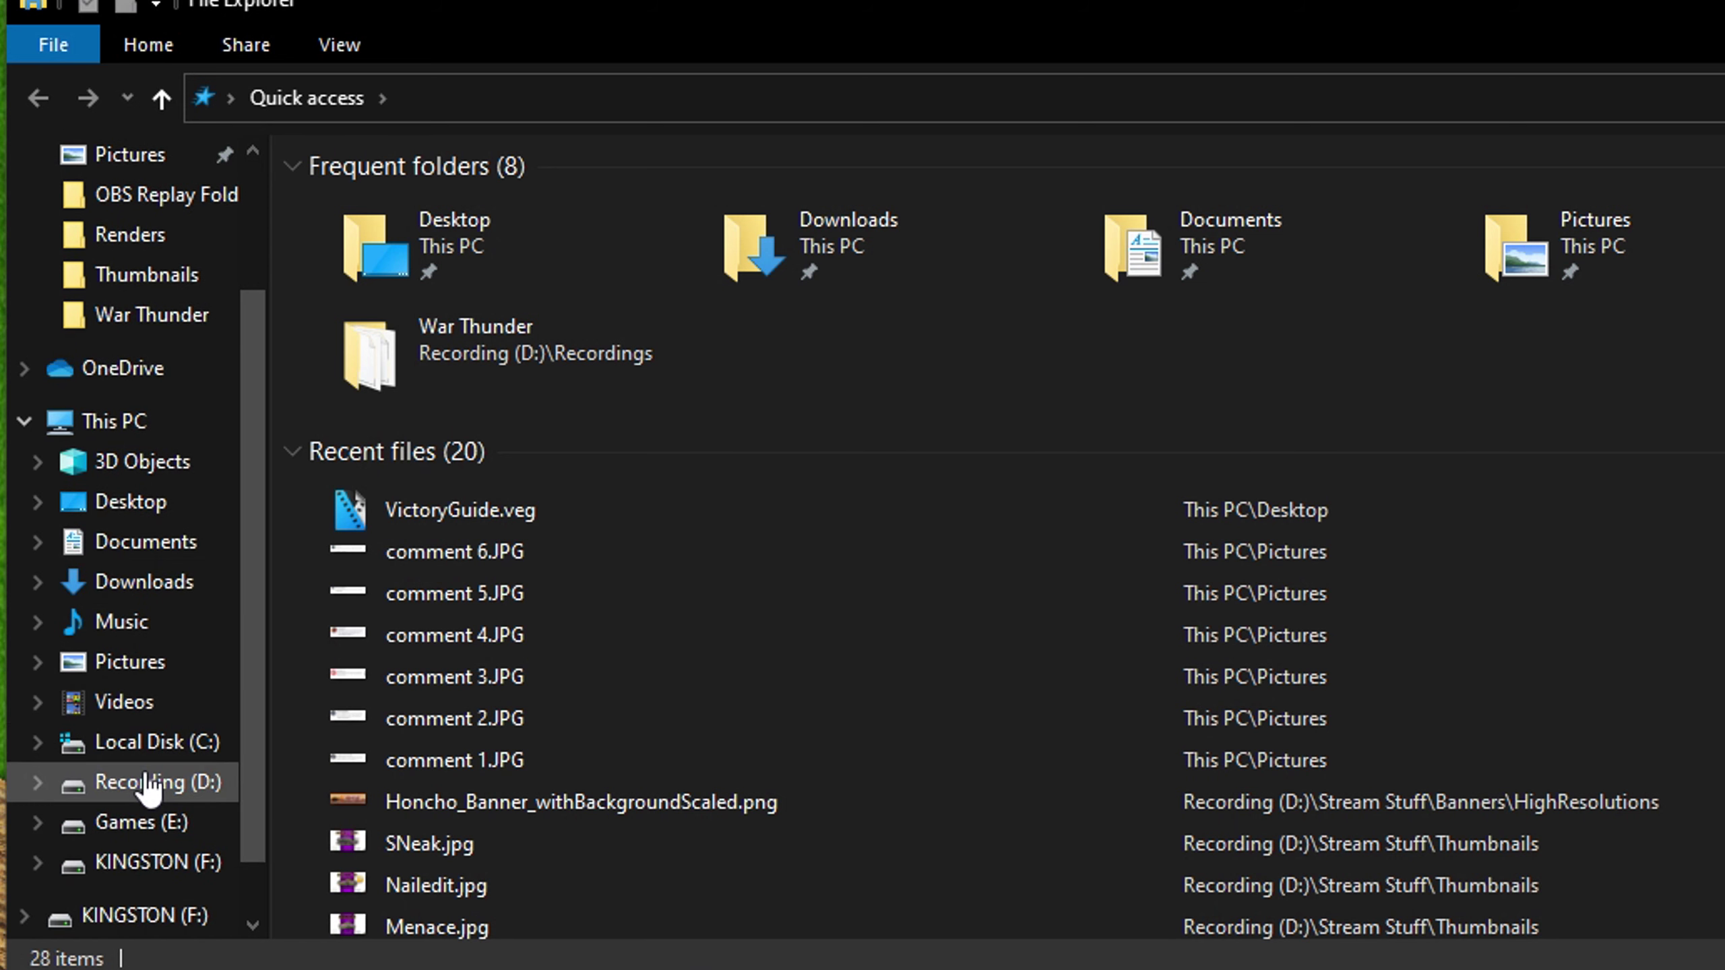
{"action": "left_click", "coordinate": [146, 786]}
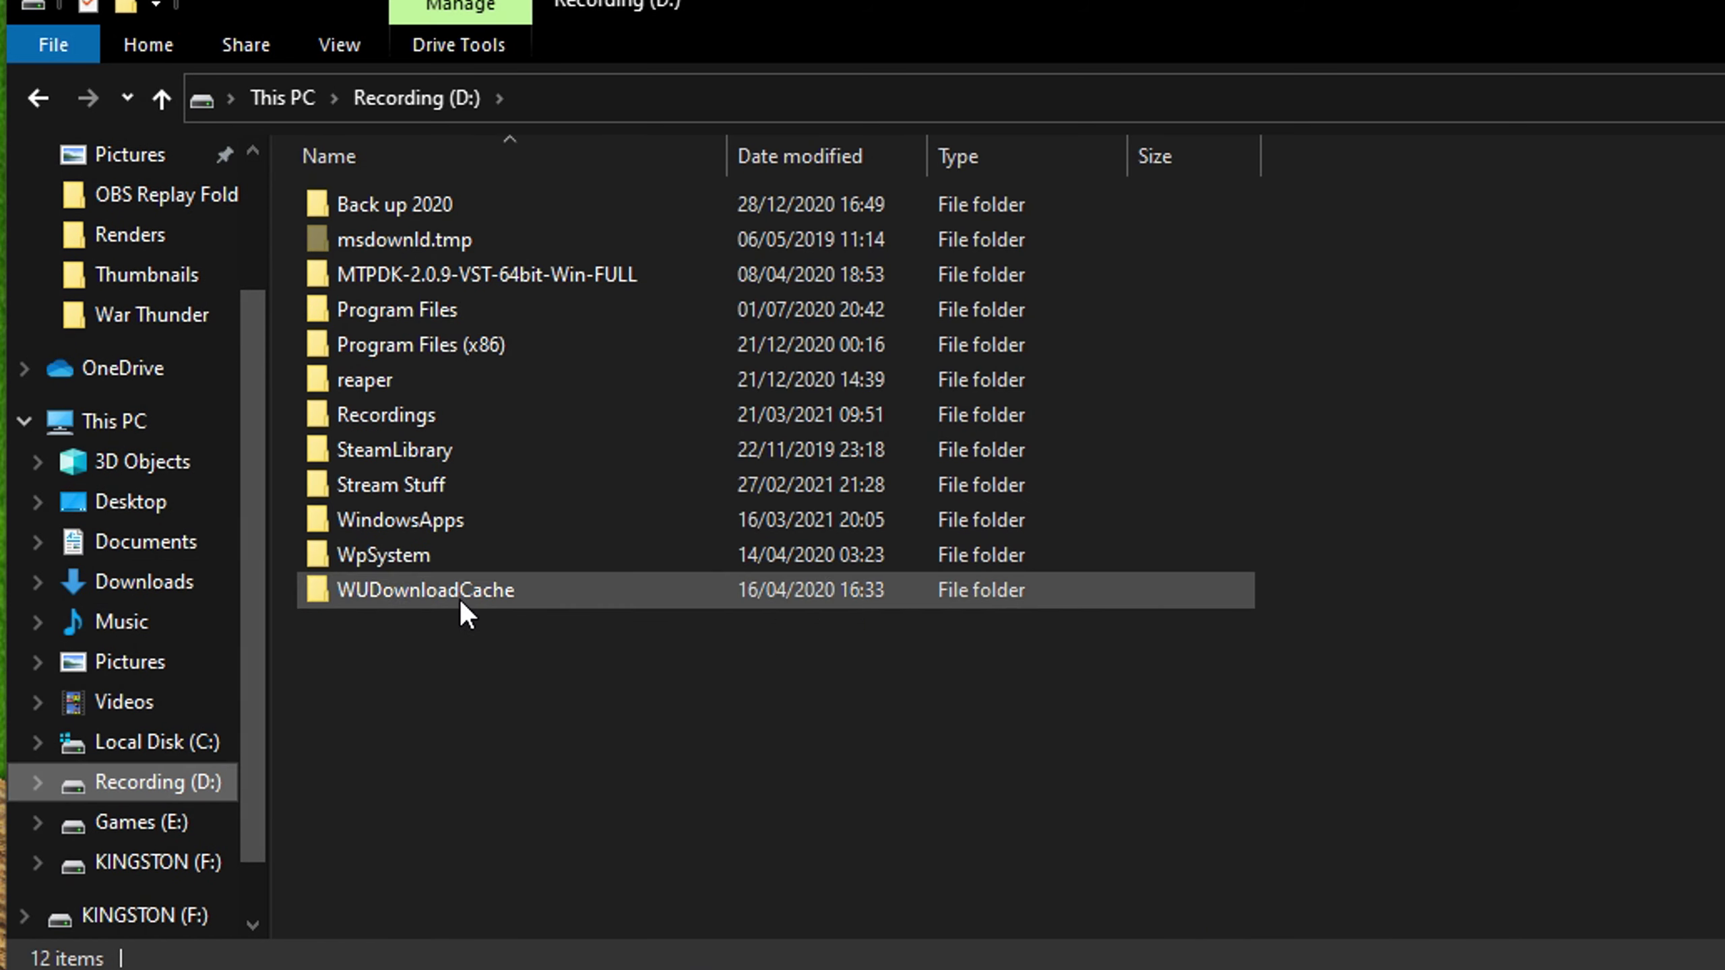
{"action": "double_click", "coordinate": [372, 451]}
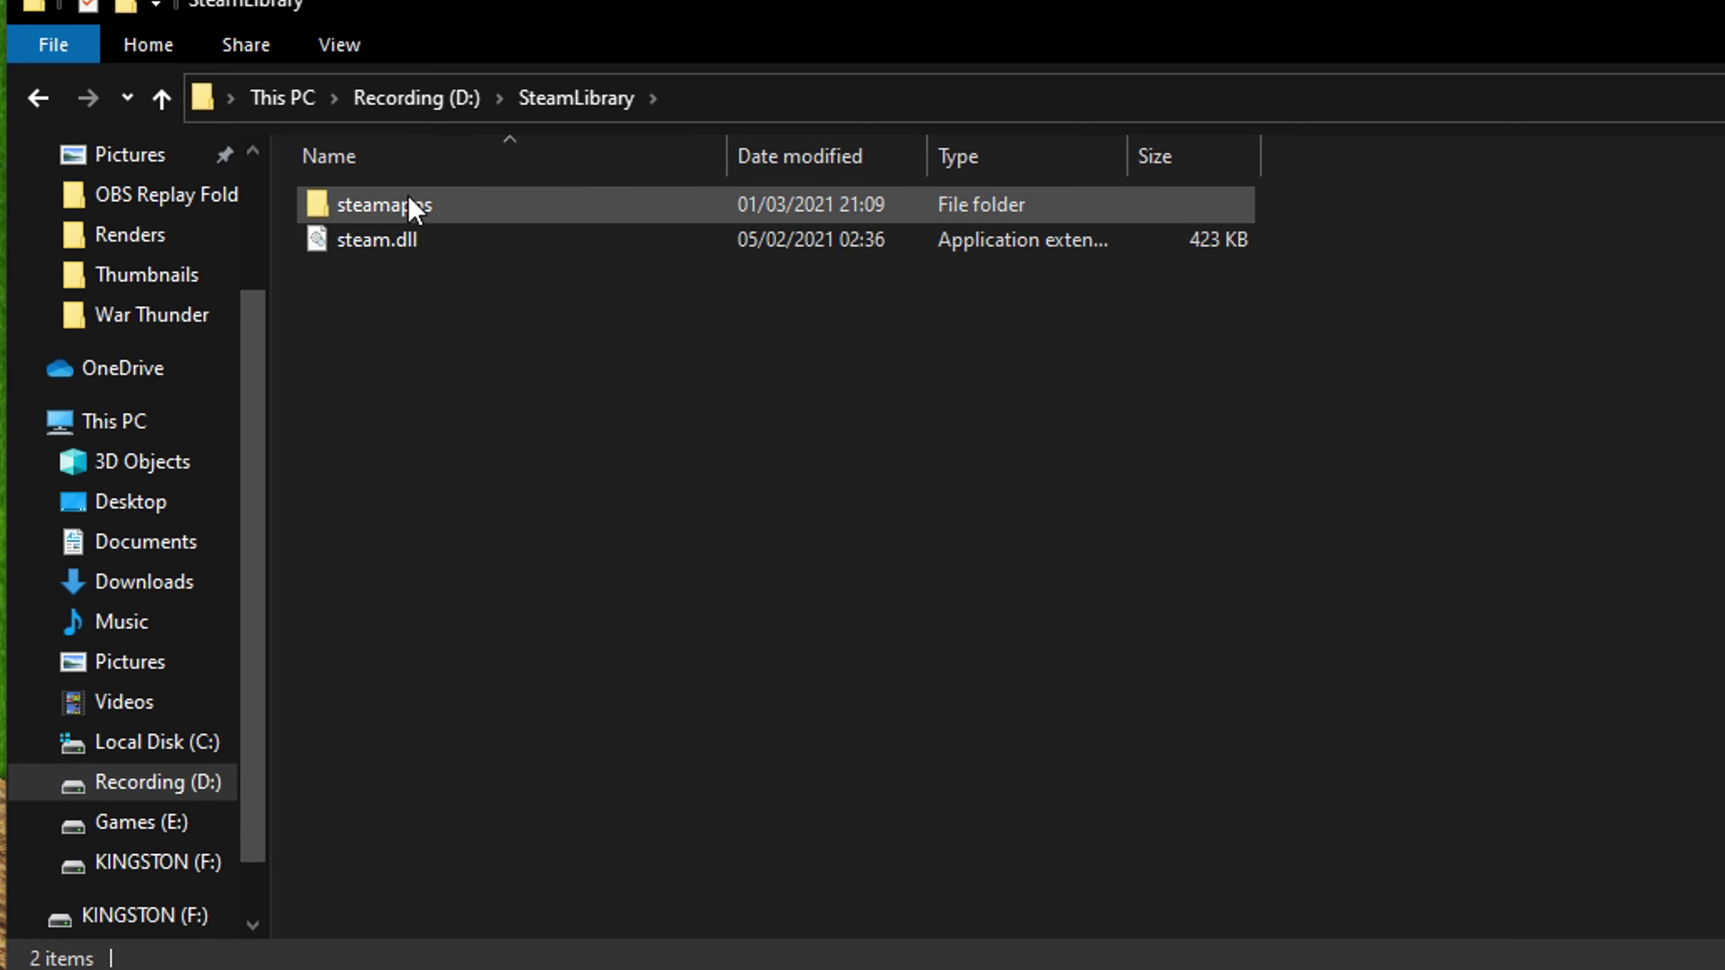
{"action": "double_click", "coordinate": [482, 204]}
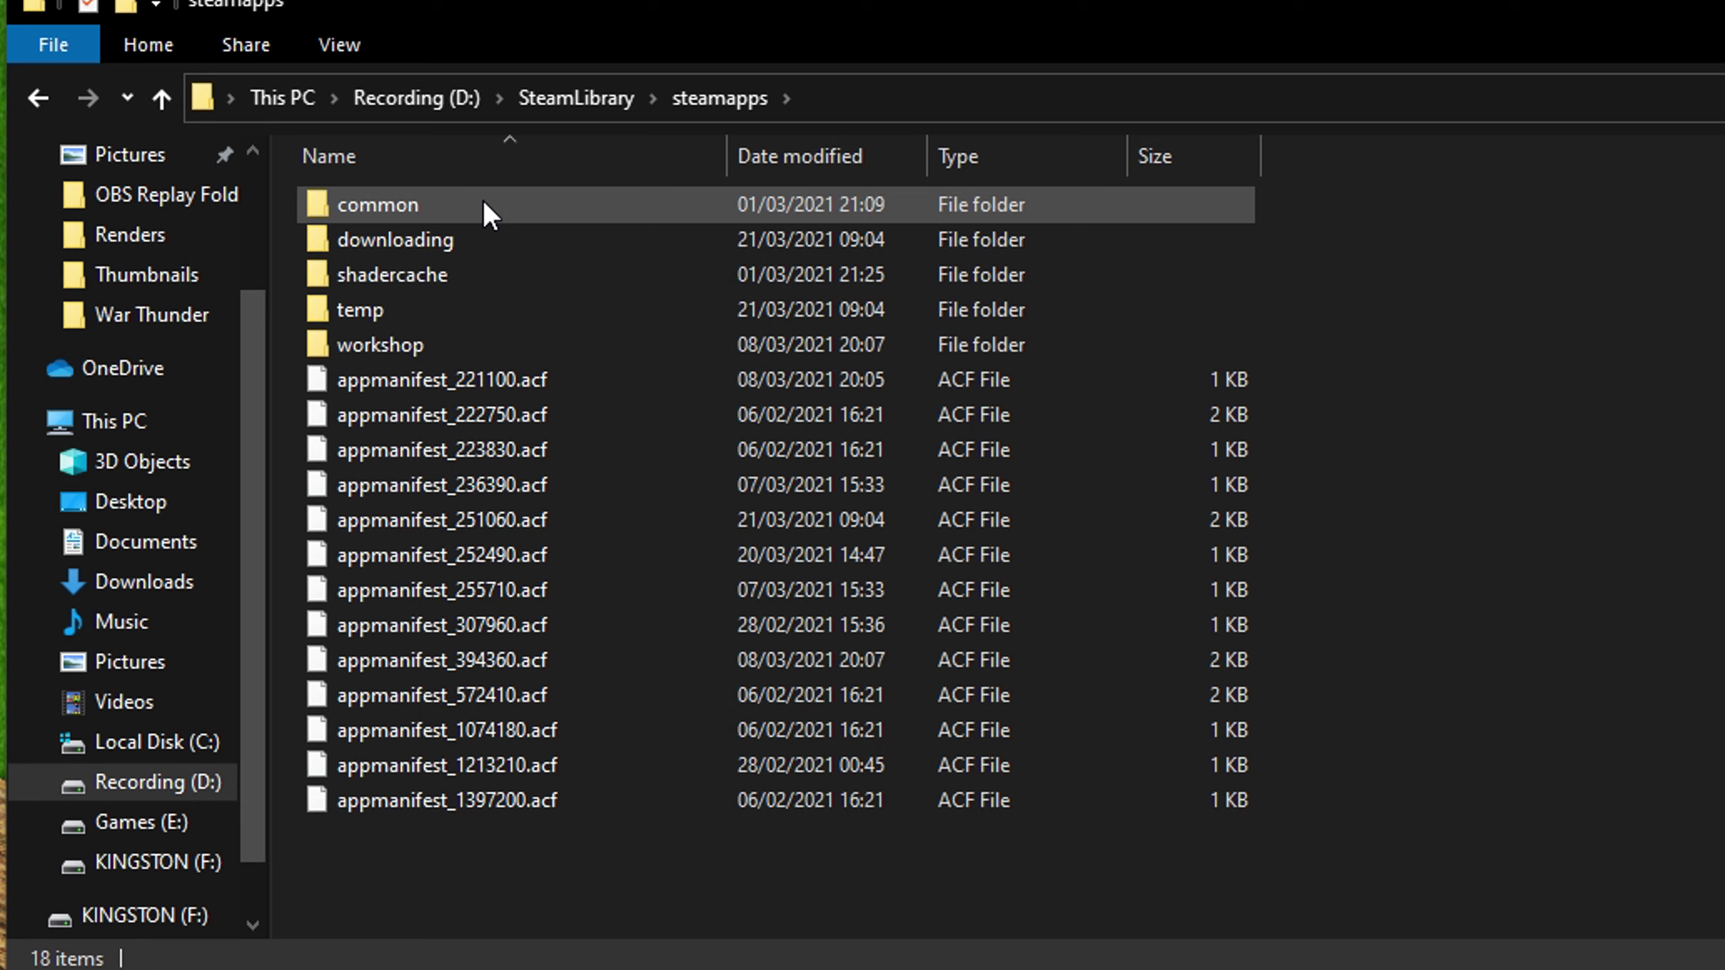
{"action": "double_click", "coordinate": [484, 208]}
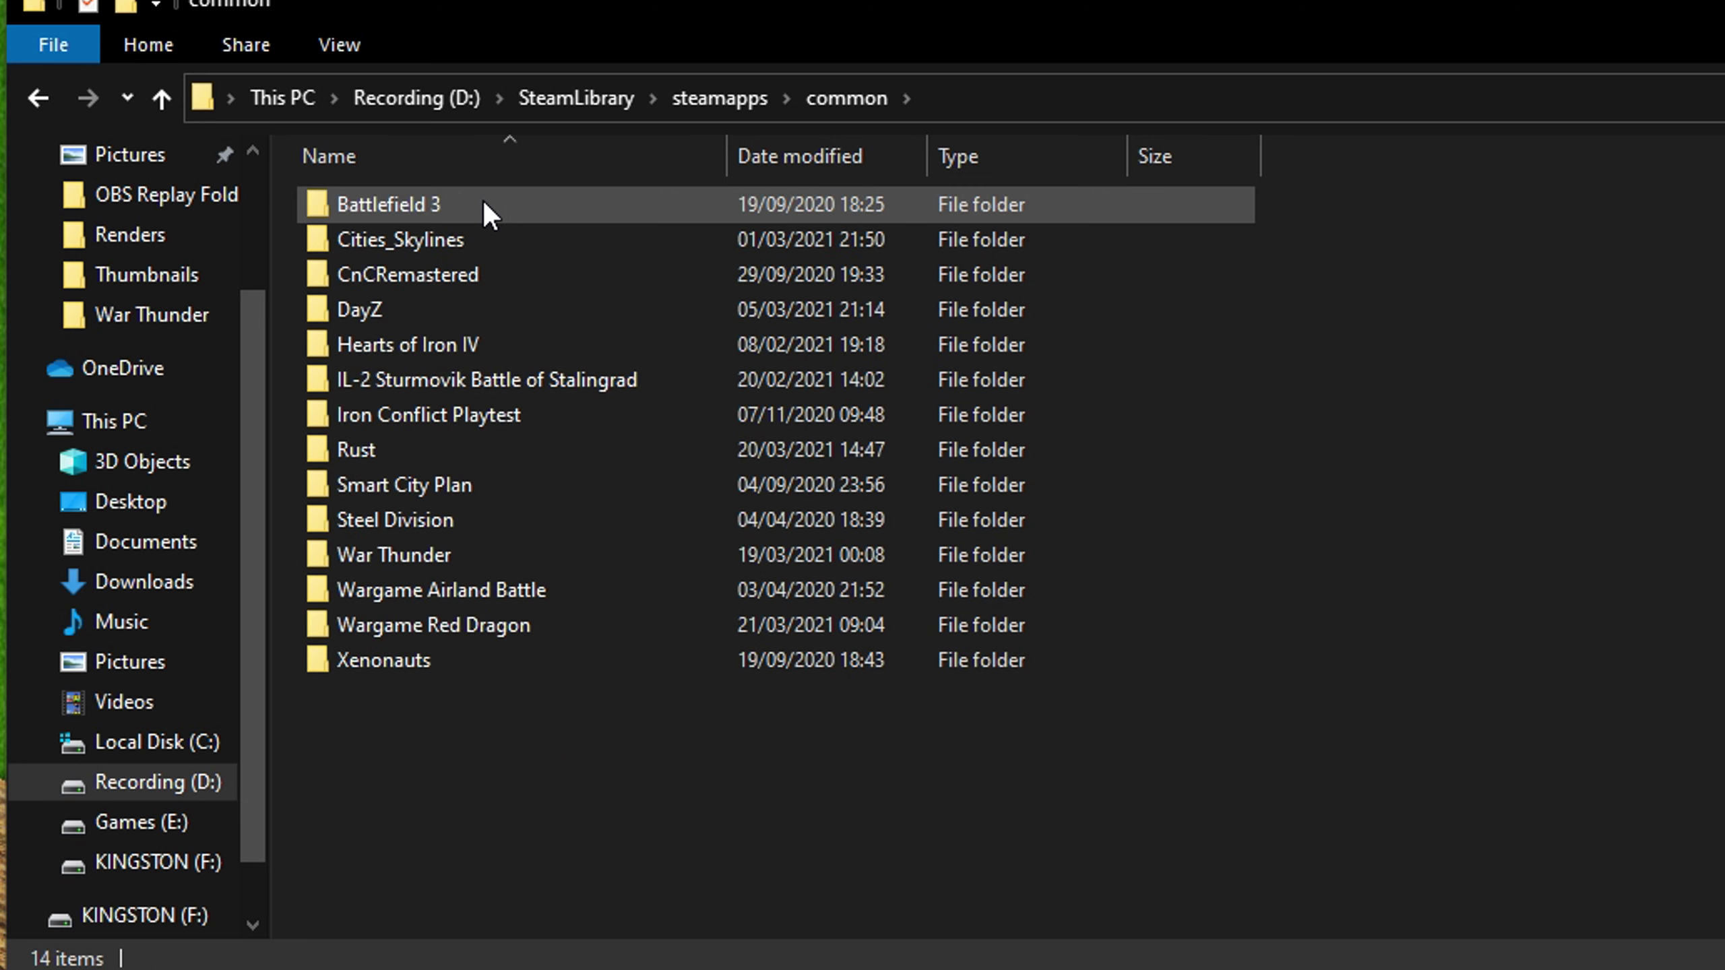
{"action": "double_click", "coordinate": [500, 558]}
- Open config.blk from the War Thunder folder in Notepad, keeping it as the default app for .blk files
{"action": "scroll", "coordinate": [519, 601], "scroll_direction": "down", "scroll_amount": 7}
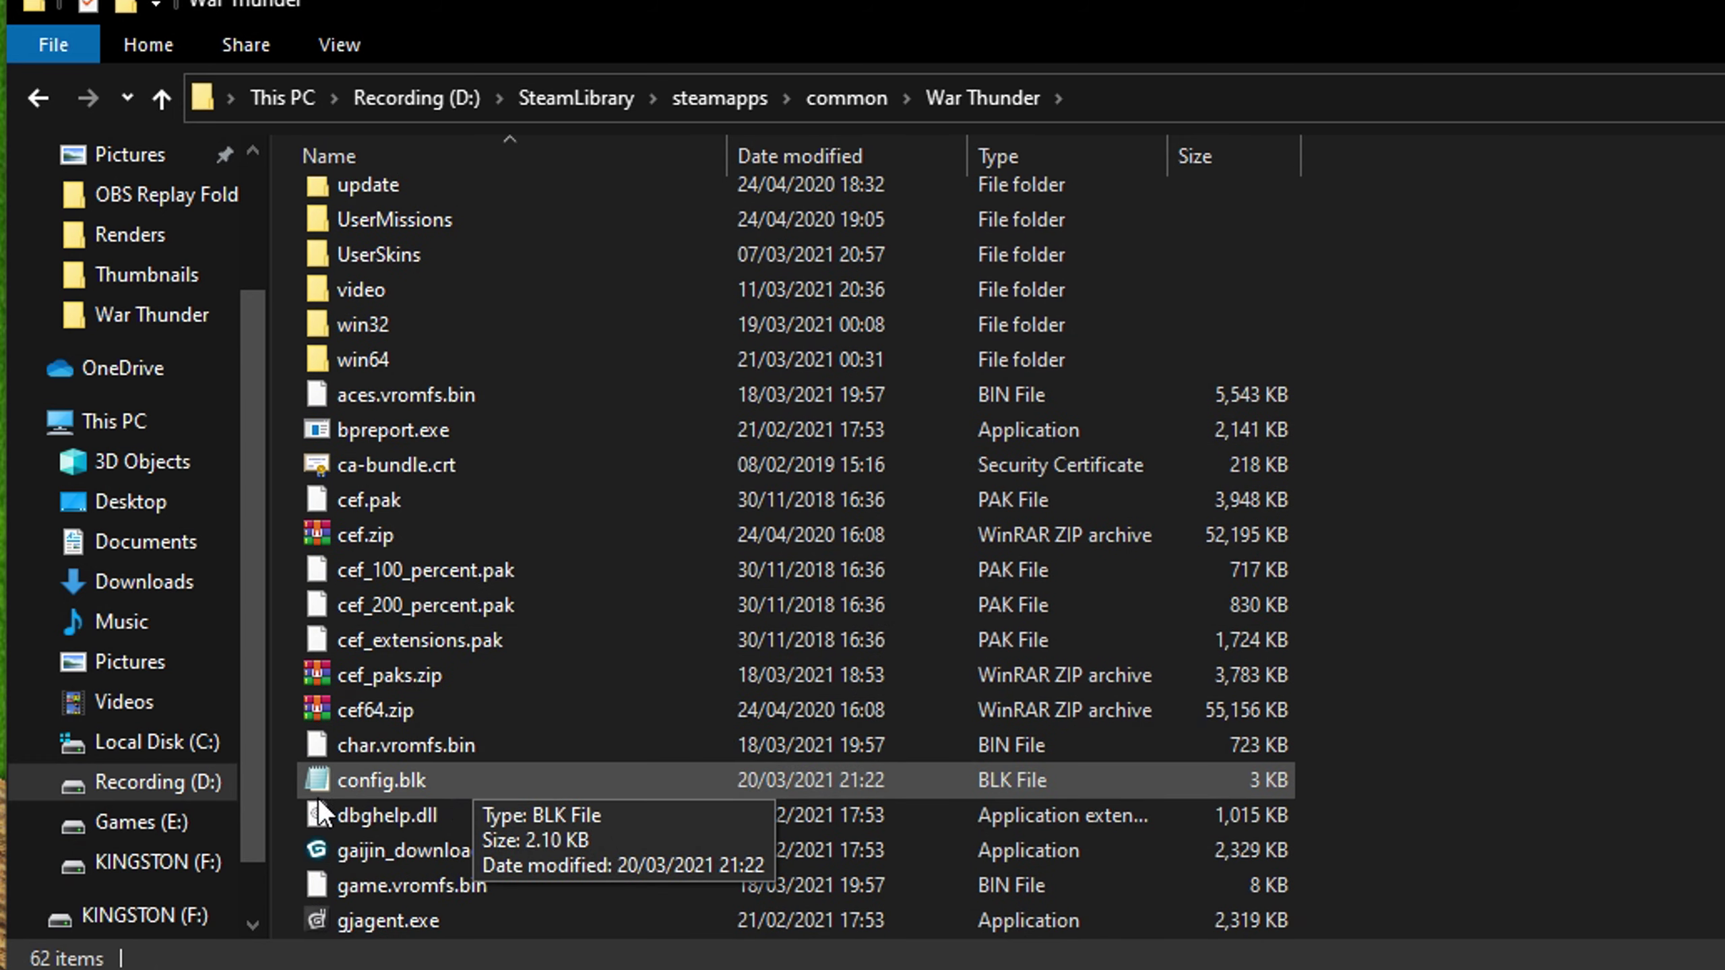
{"action": "right_click", "coordinate": [445, 783]}
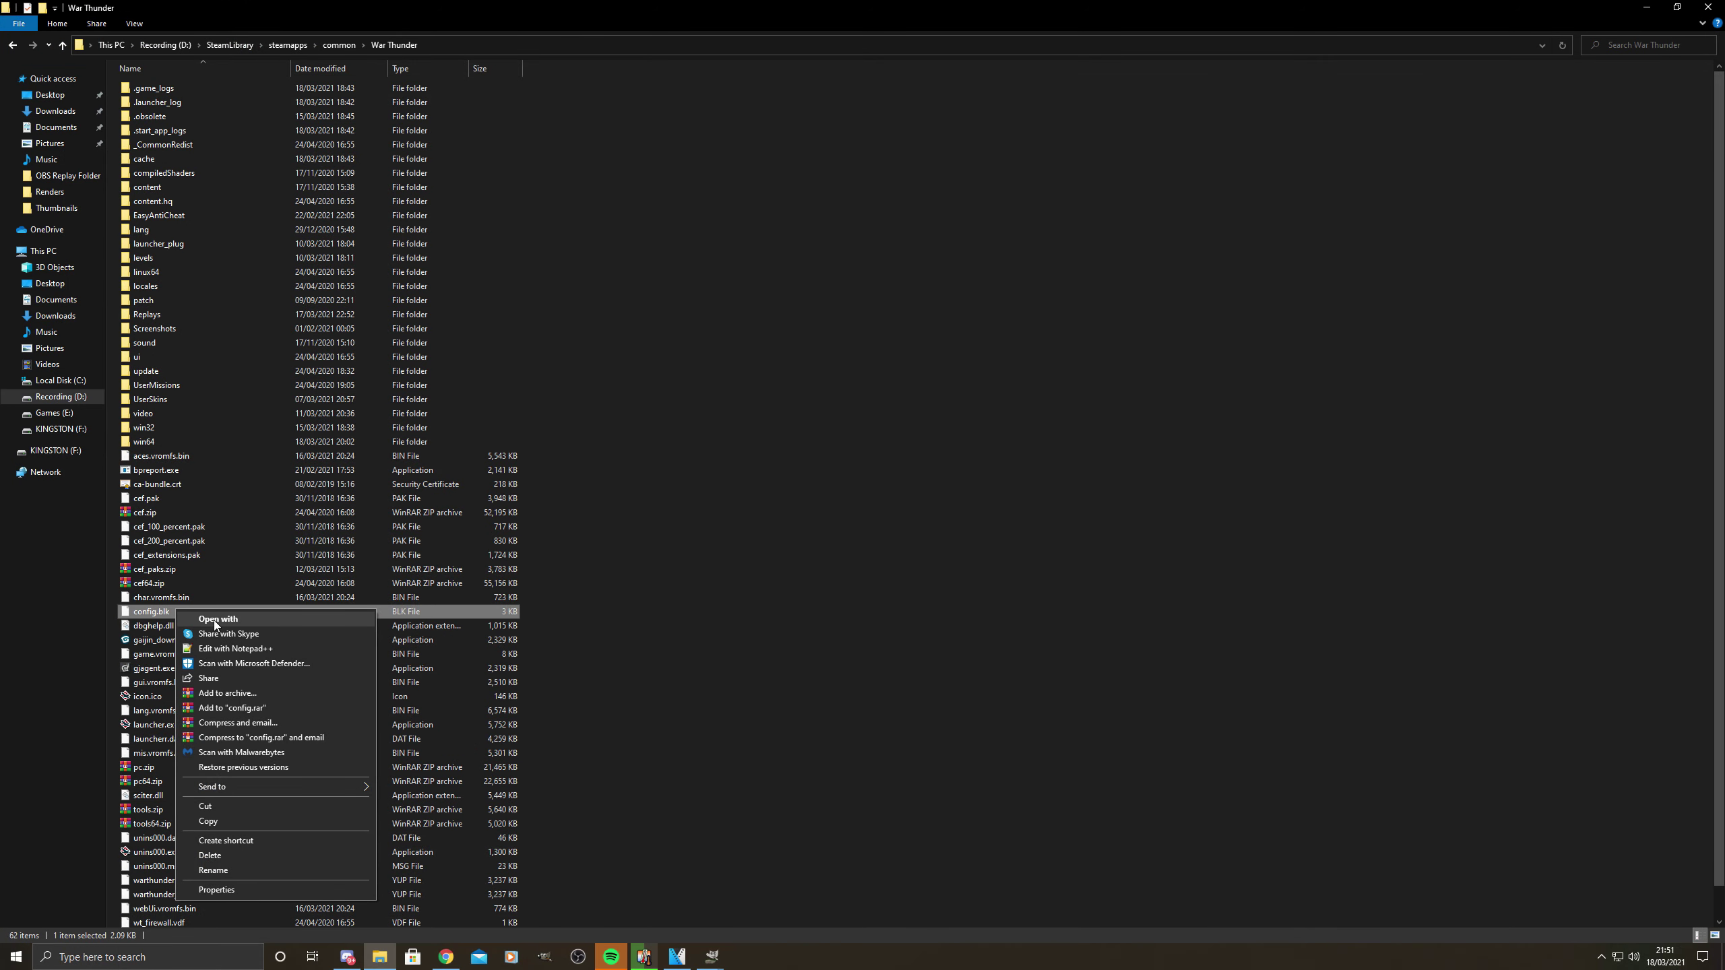
{"action": "left_click", "coordinate": [213, 619]}
{"action": "left_click", "coordinate": [768, 329]}
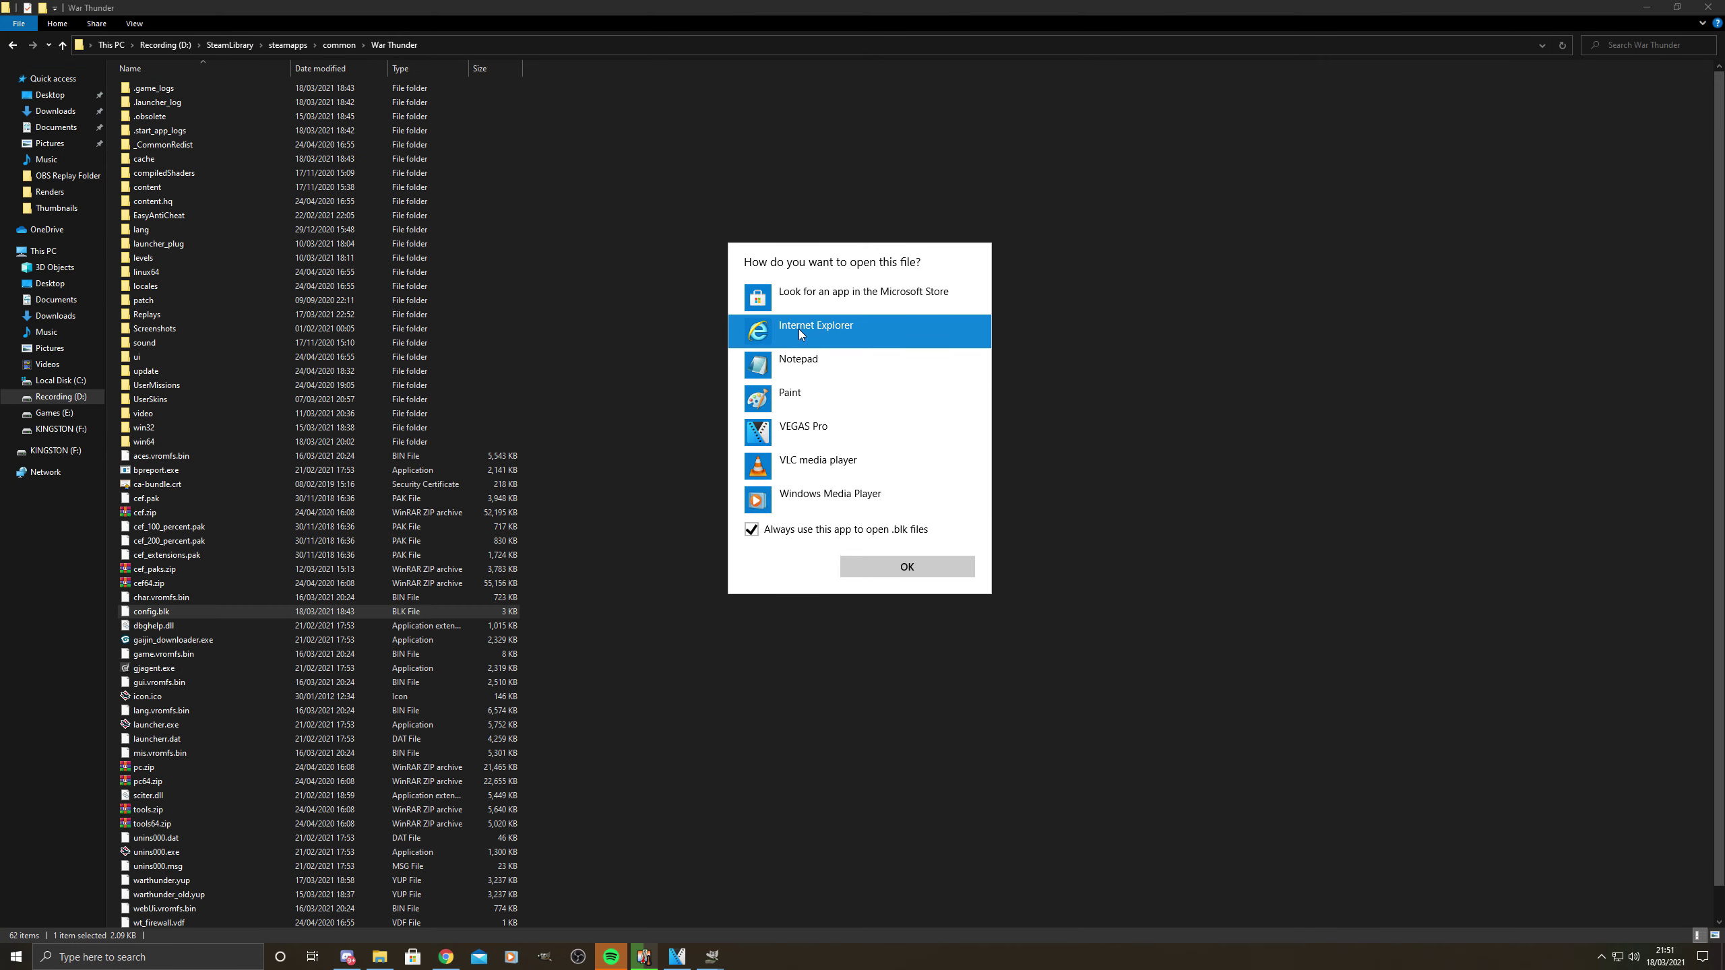
{"action": "left_click", "coordinate": [804, 355]}
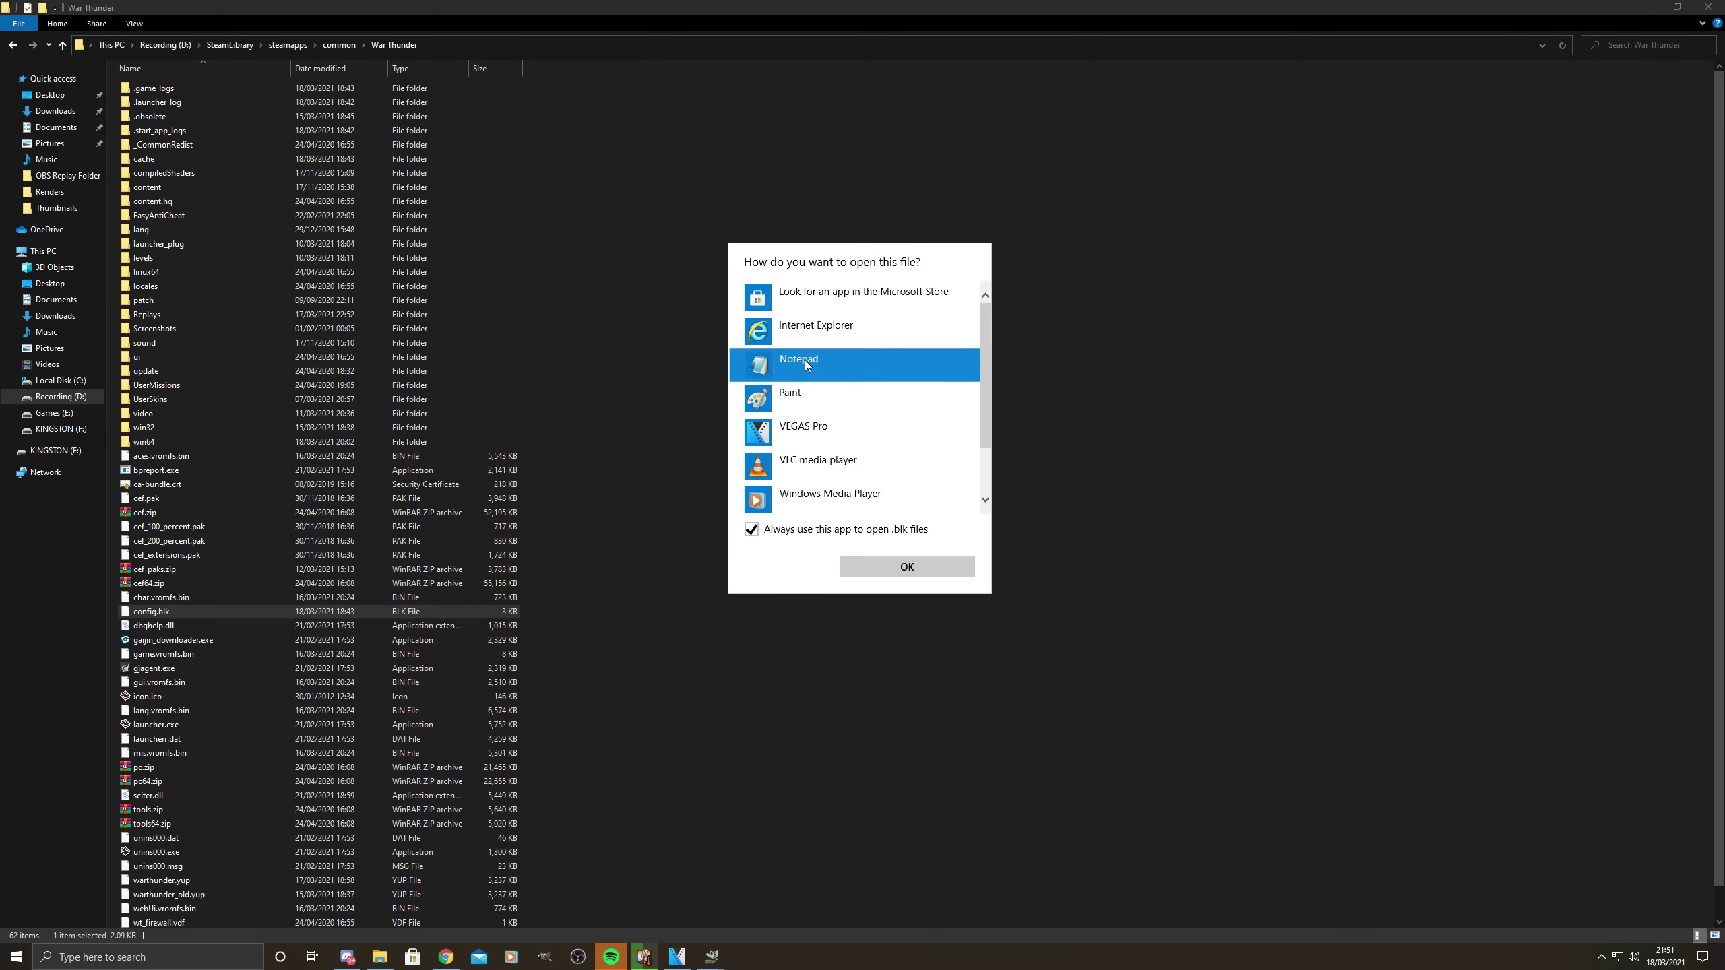
{"action": "left_click", "coordinate": [913, 573]}
- Add the line testLocalization:b=yes at the end of the debug block in config.blk and save the file
{"action": "scroll", "coordinate": [387, 609], "scroll_direction": "down", "scroll_amount": 6}
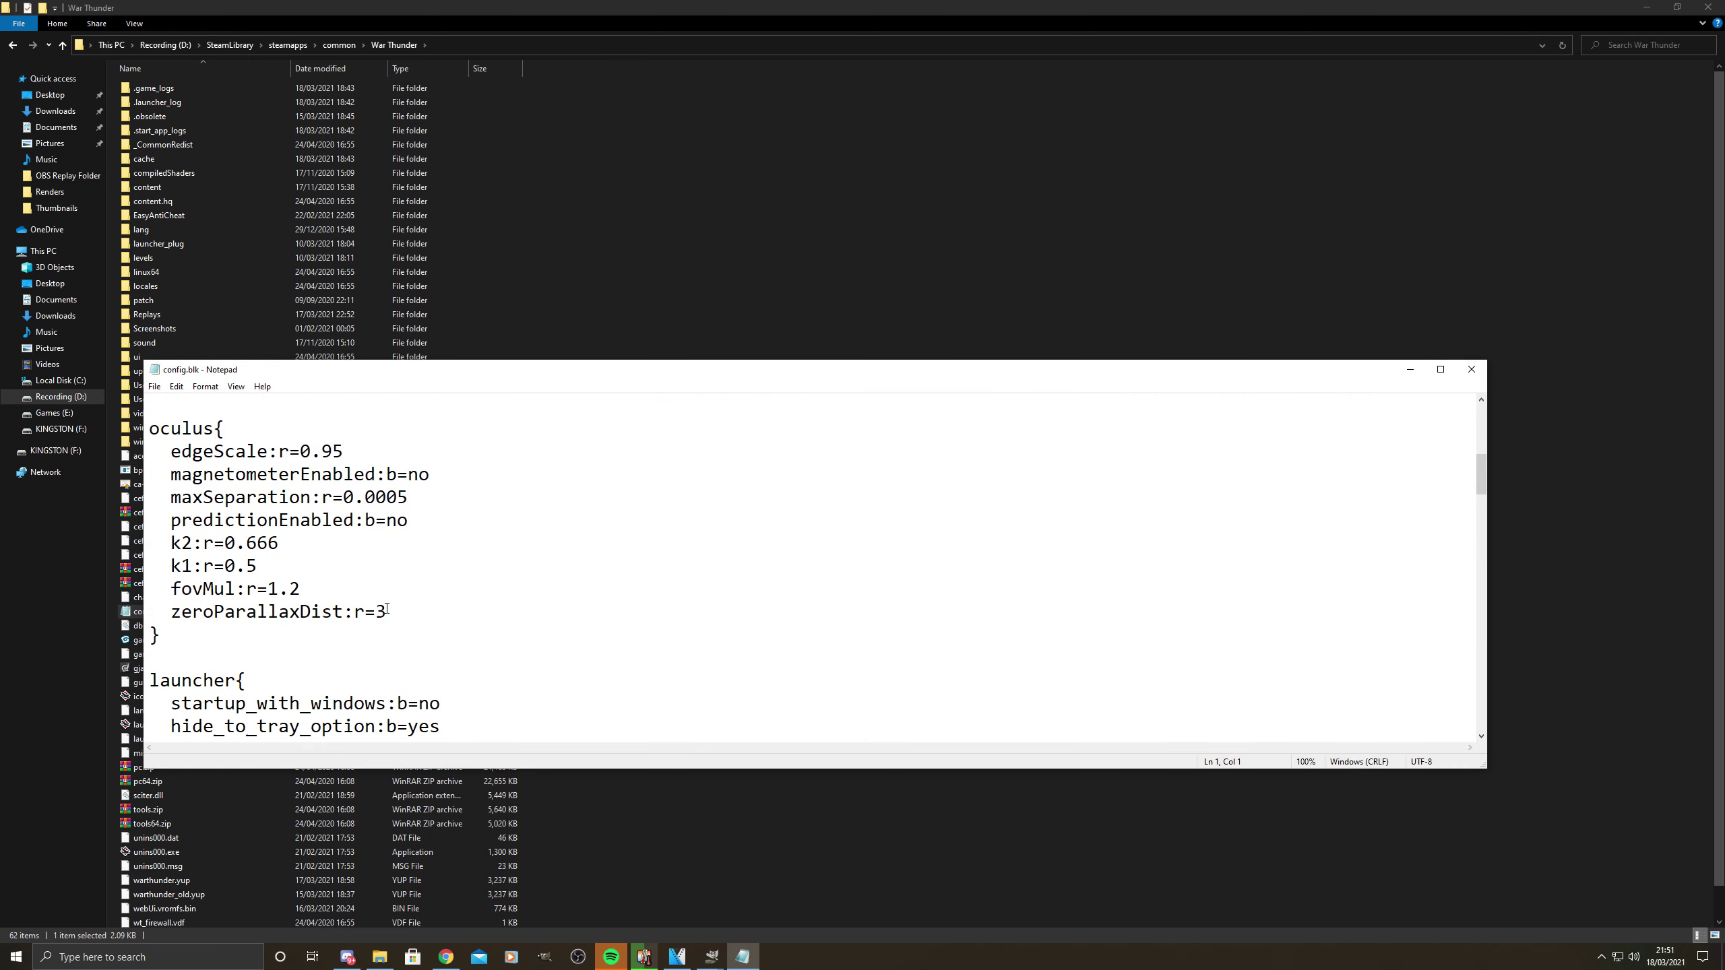
{"action": "scroll", "coordinate": [387, 608], "scroll_direction": "down", "scroll_amount": 10}
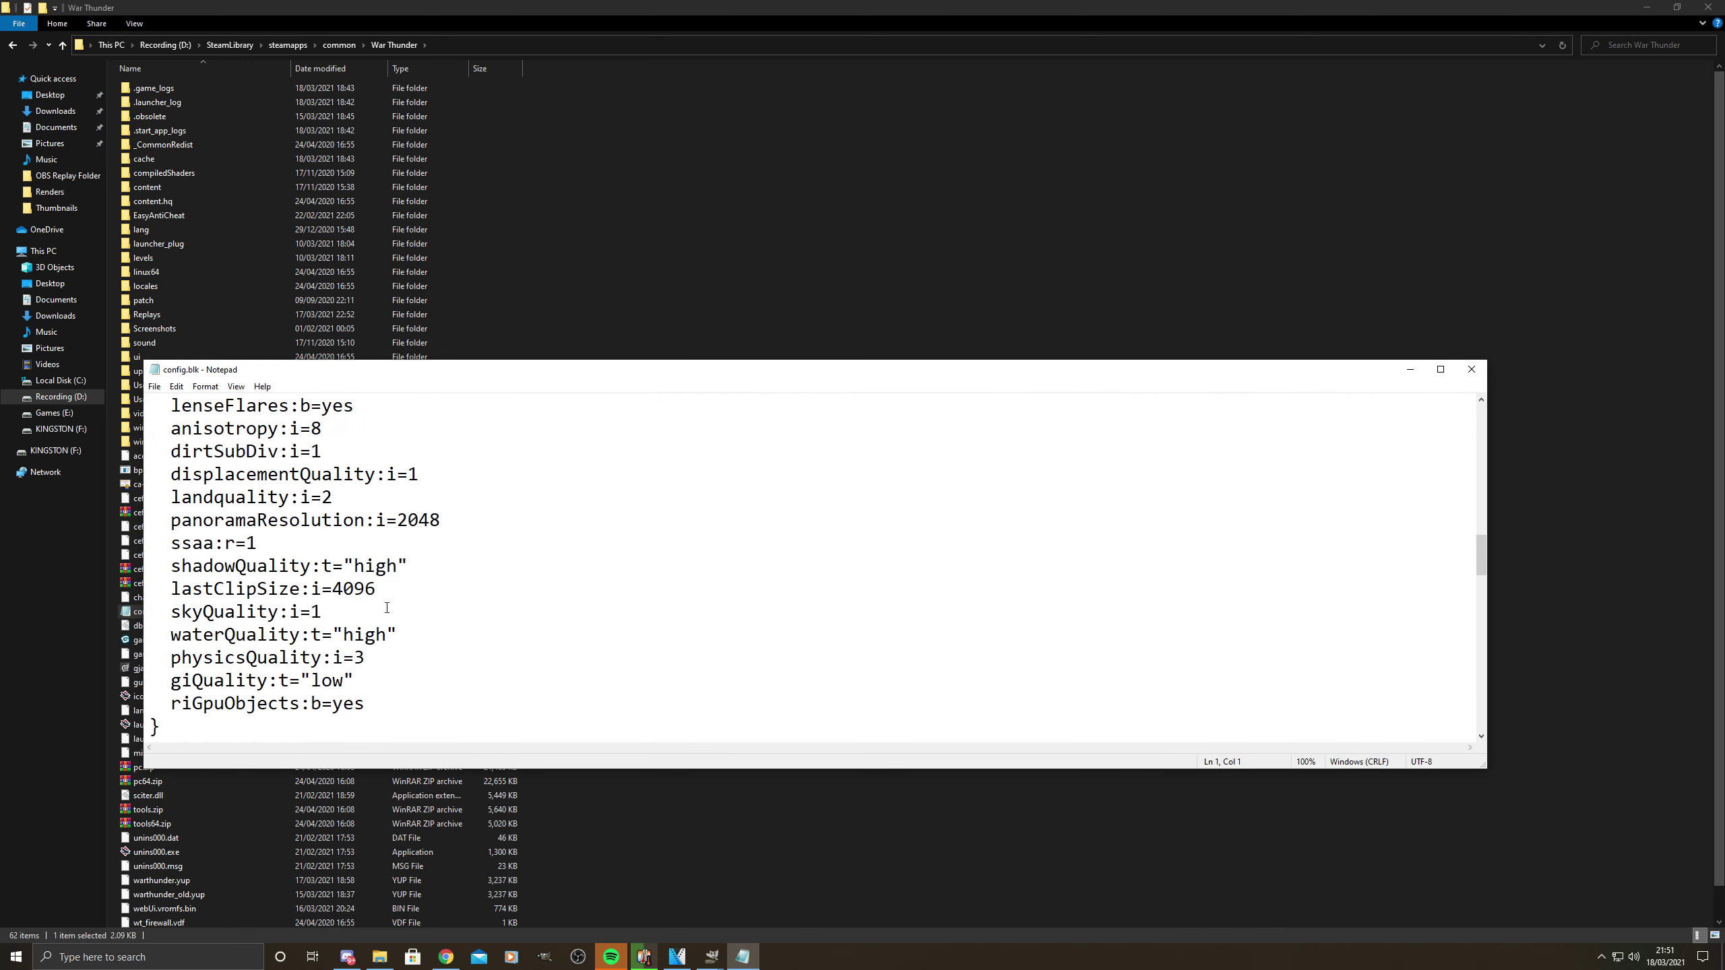
{"action": "scroll", "coordinate": [386, 608], "scroll_direction": "down", "scroll_amount": 10}
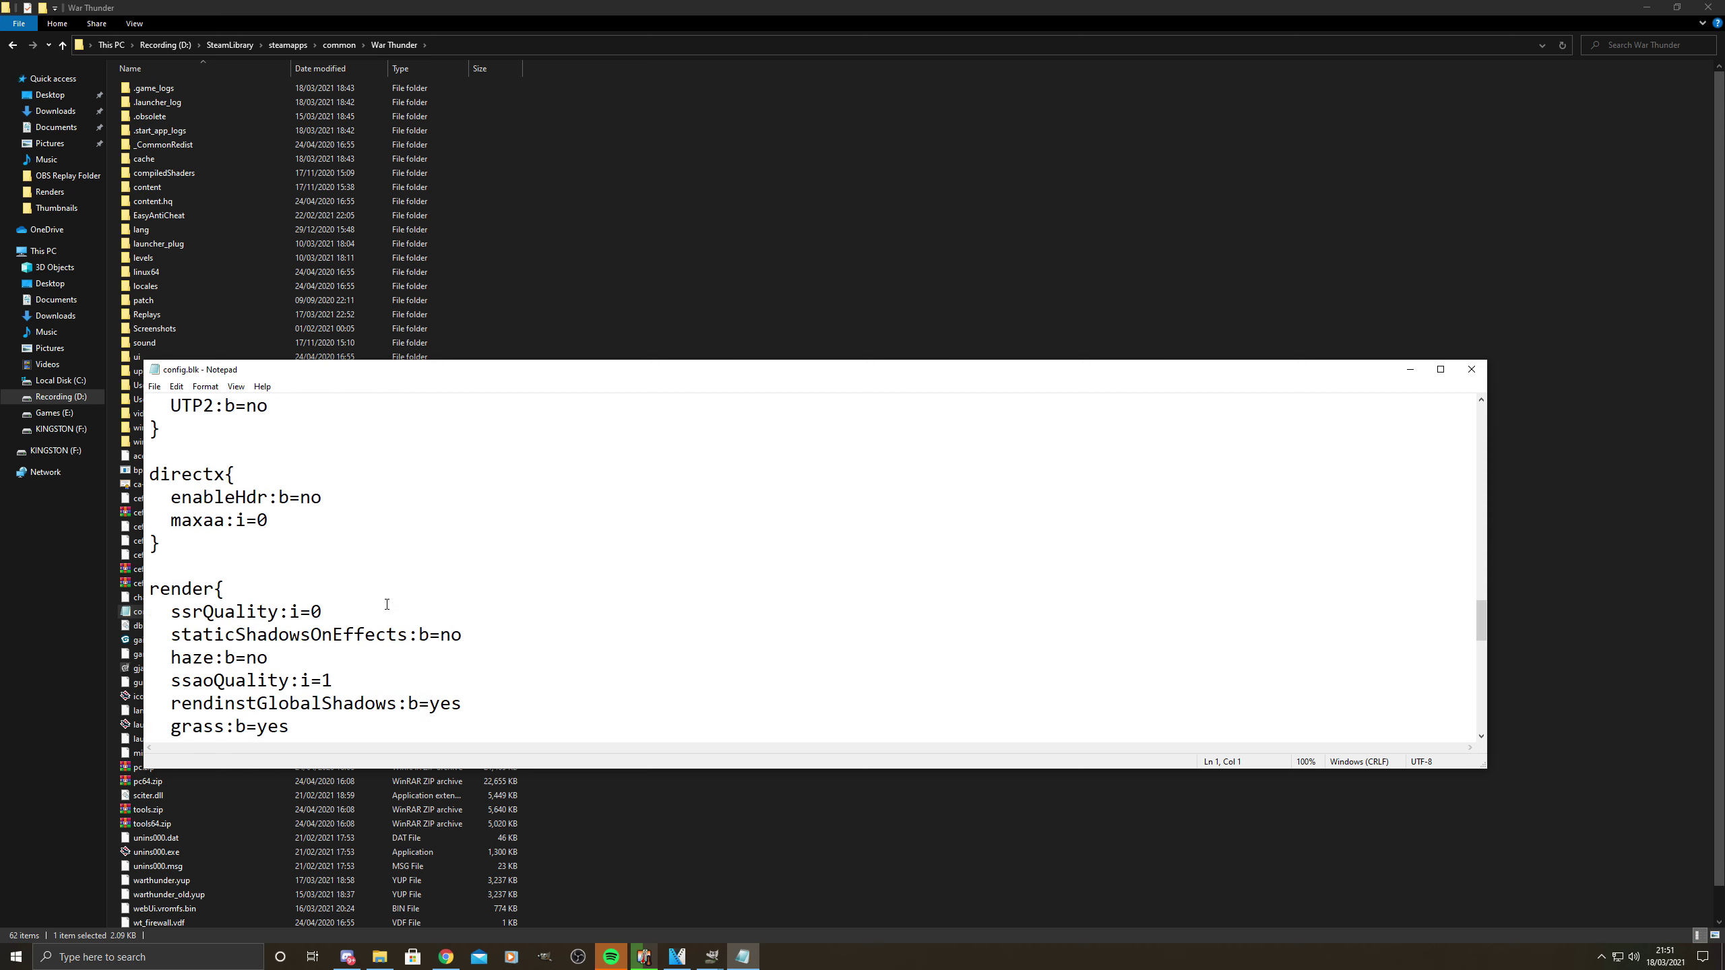
{"action": "scroll", "coordinate": [387, 604], "scroll_direction": "down", "scroll_amount": 2}
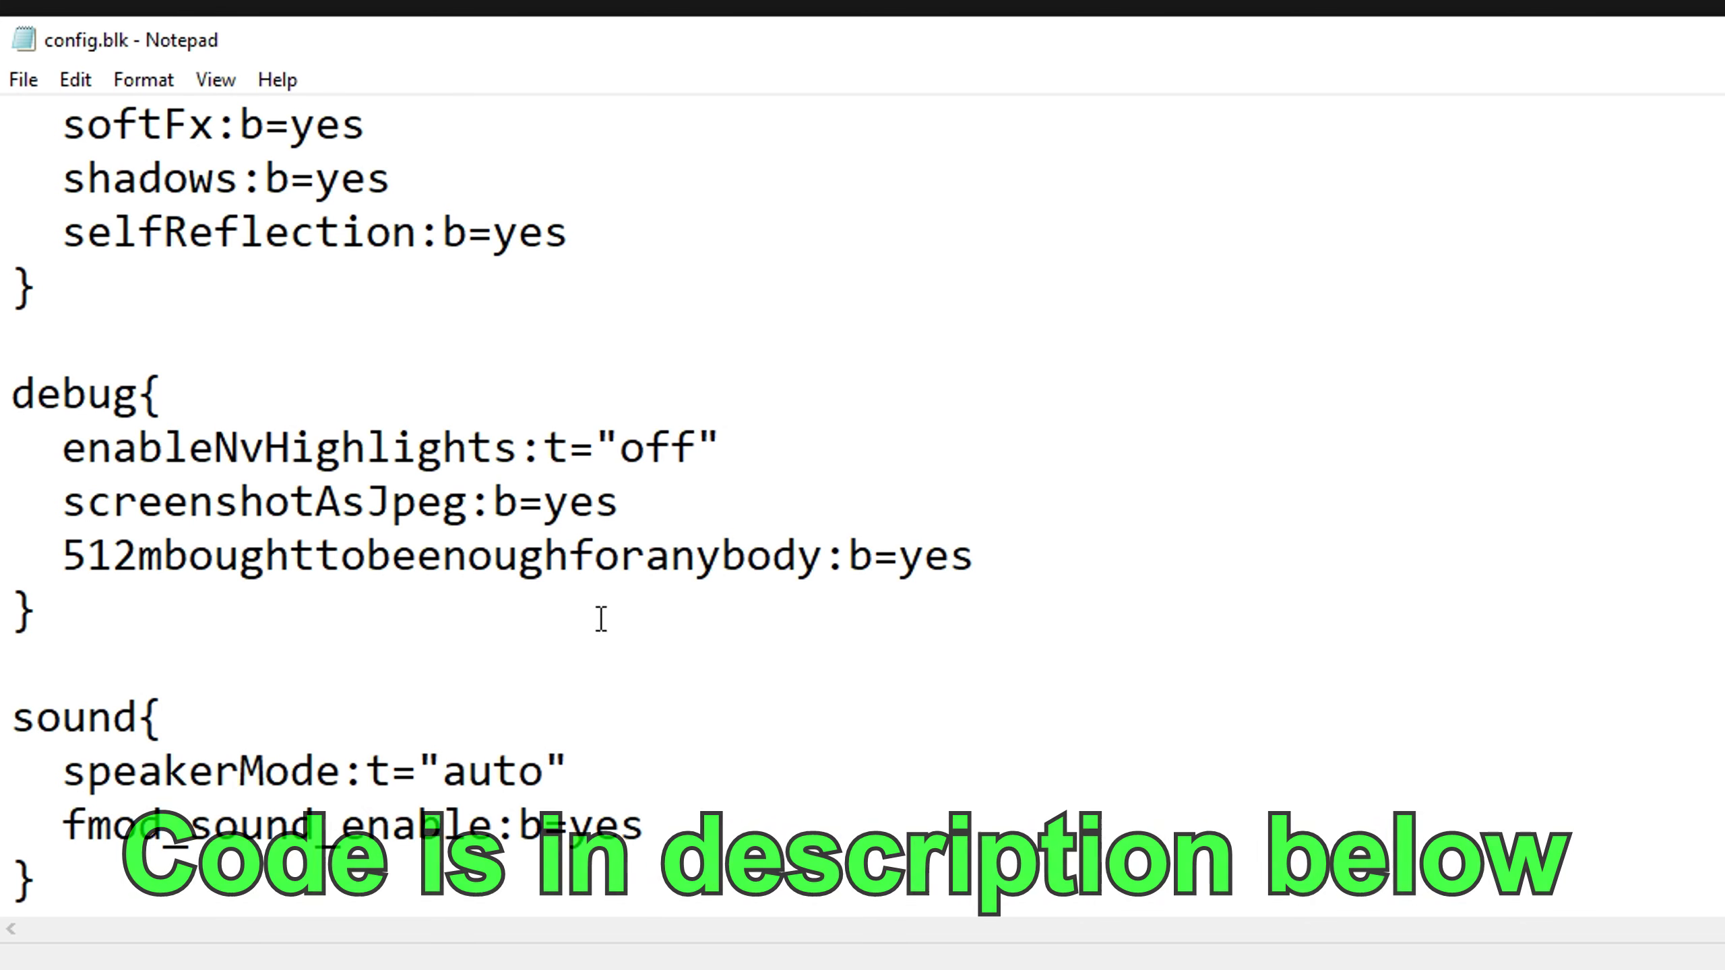
{"action": "left_click", "coordinate": [1023, 567]}
{"action": "key", "text": "Return"}
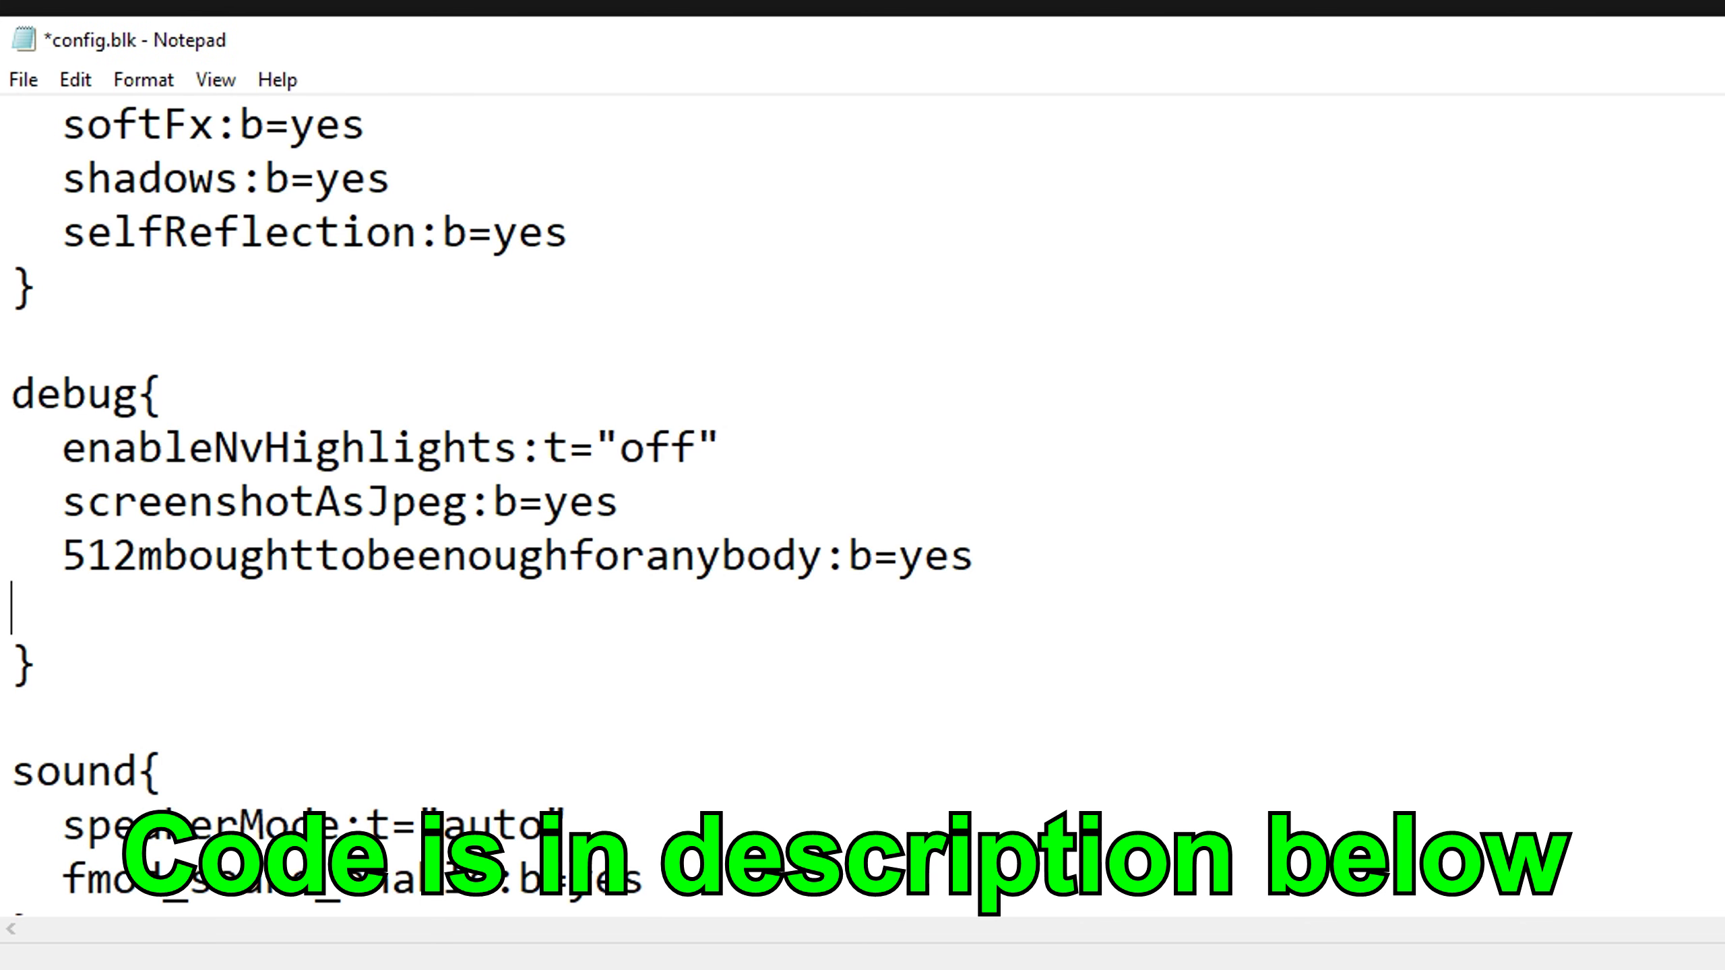
{"action": "type", "text": "testLocalization:b=yes"}
{"action": "key", "text": "Return"}
{"action": "key", "text": "Up"}
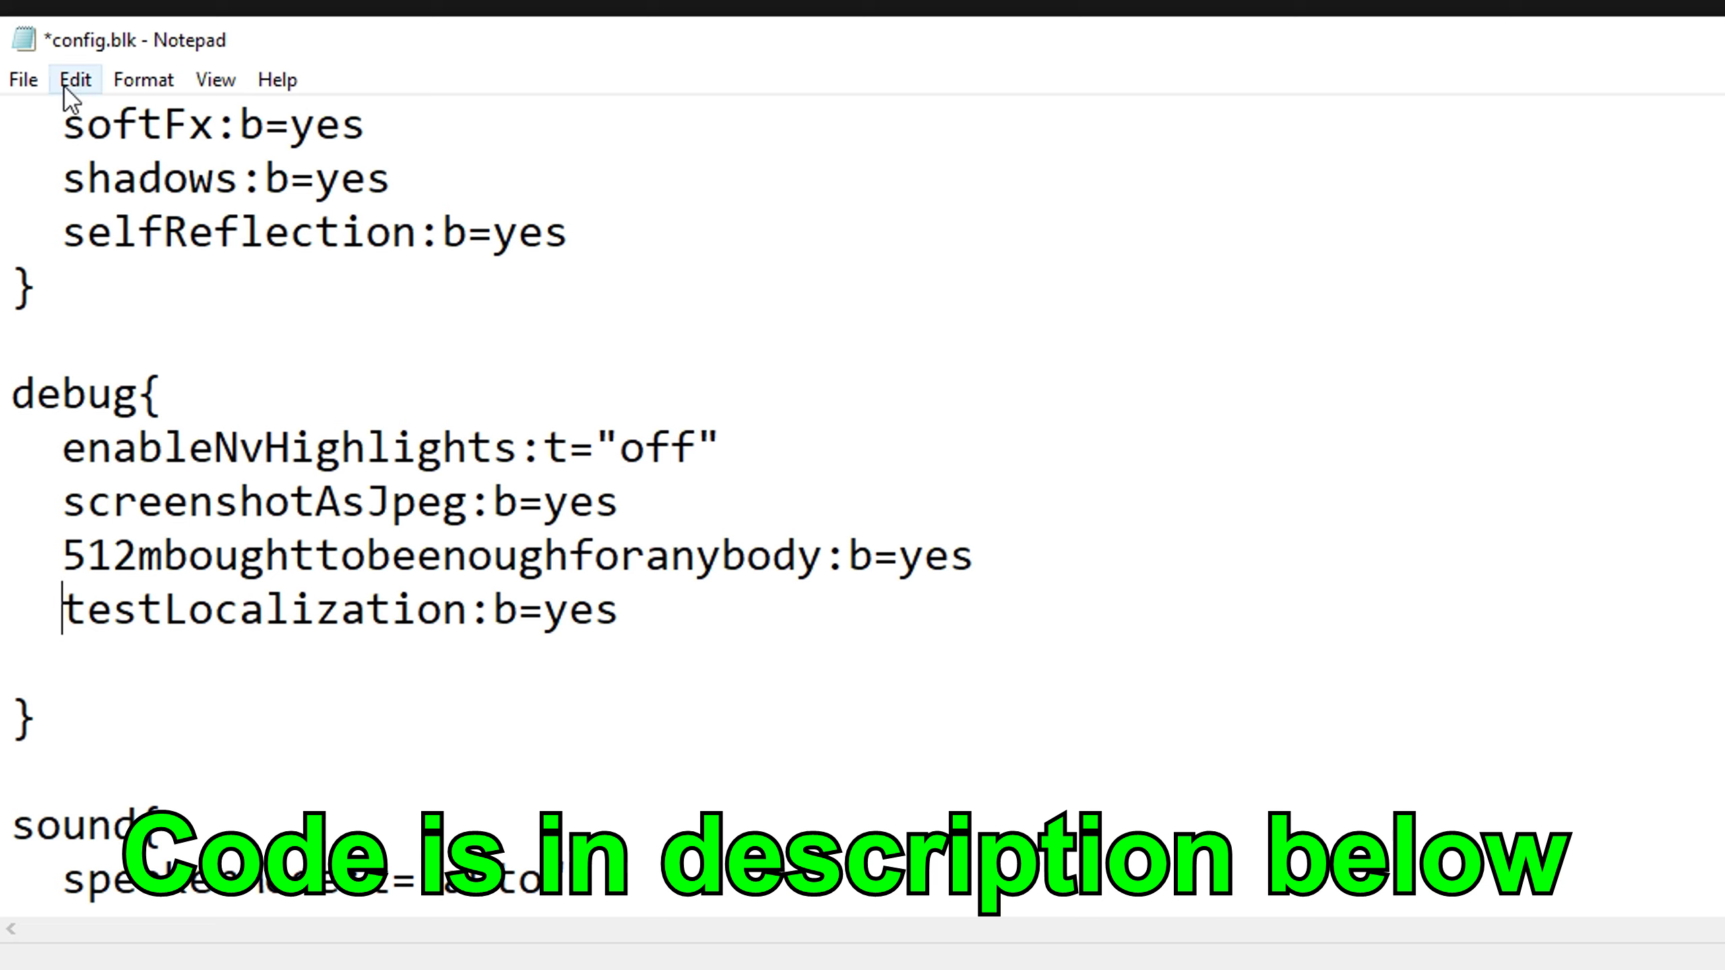
{"action": "left_click", "coordinate": [23, 81]}
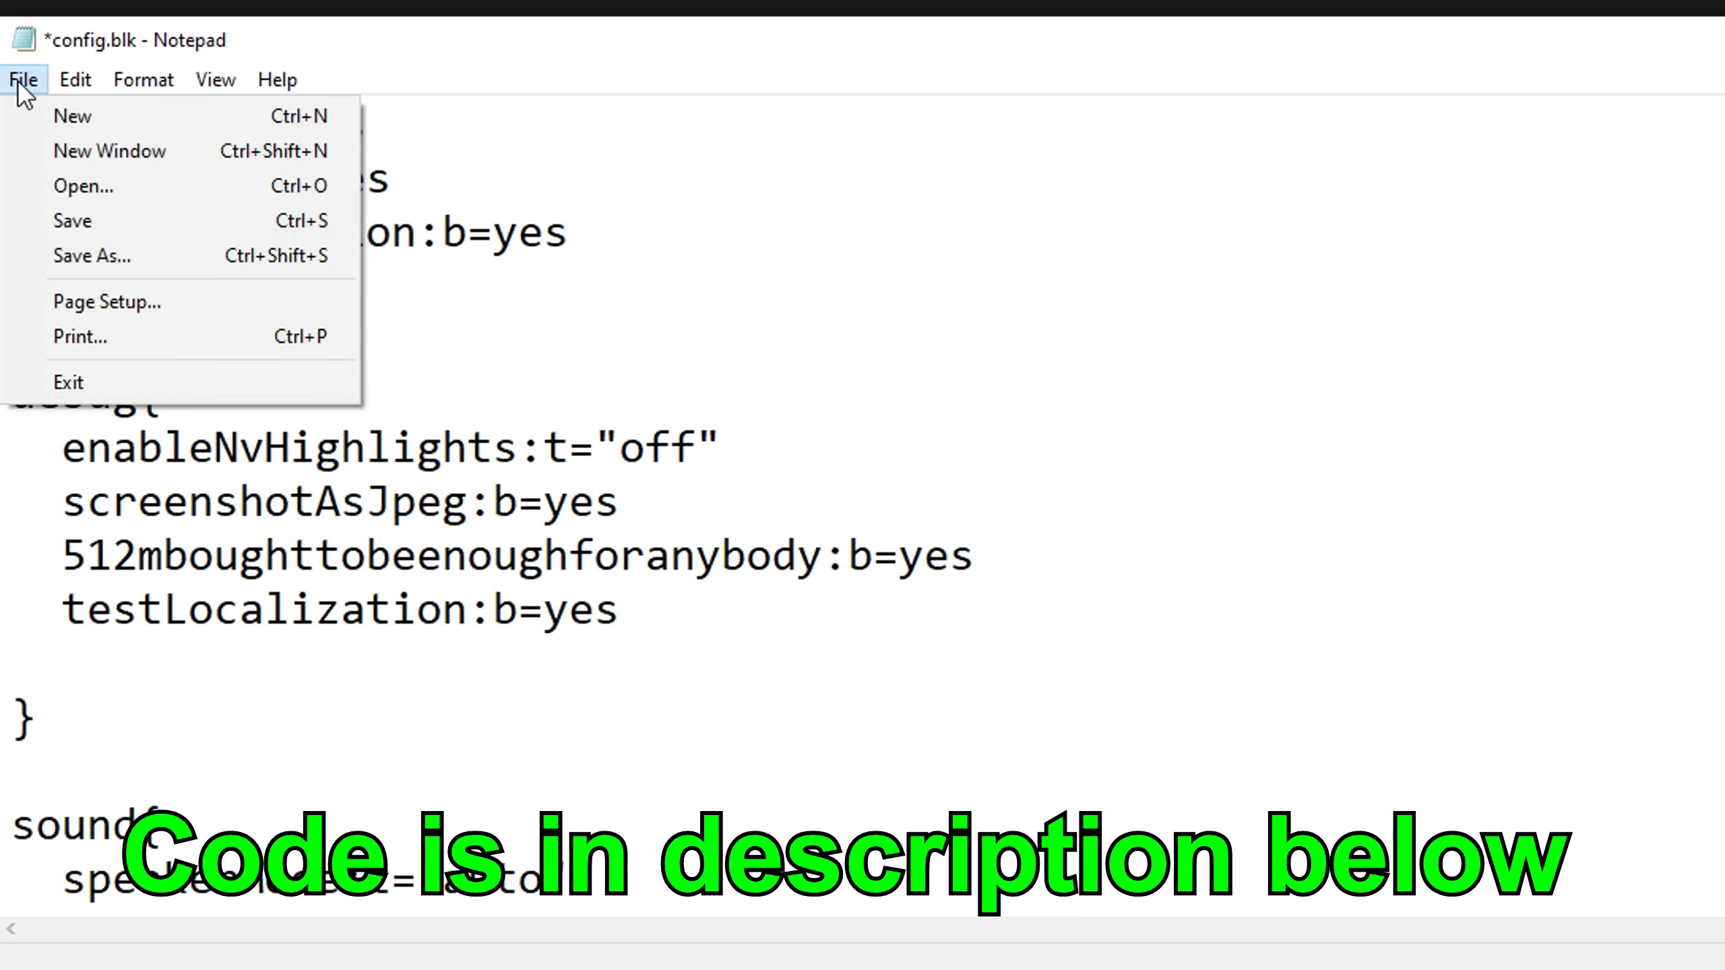
{"action": "left_click", "coordinate": [111, 221]}
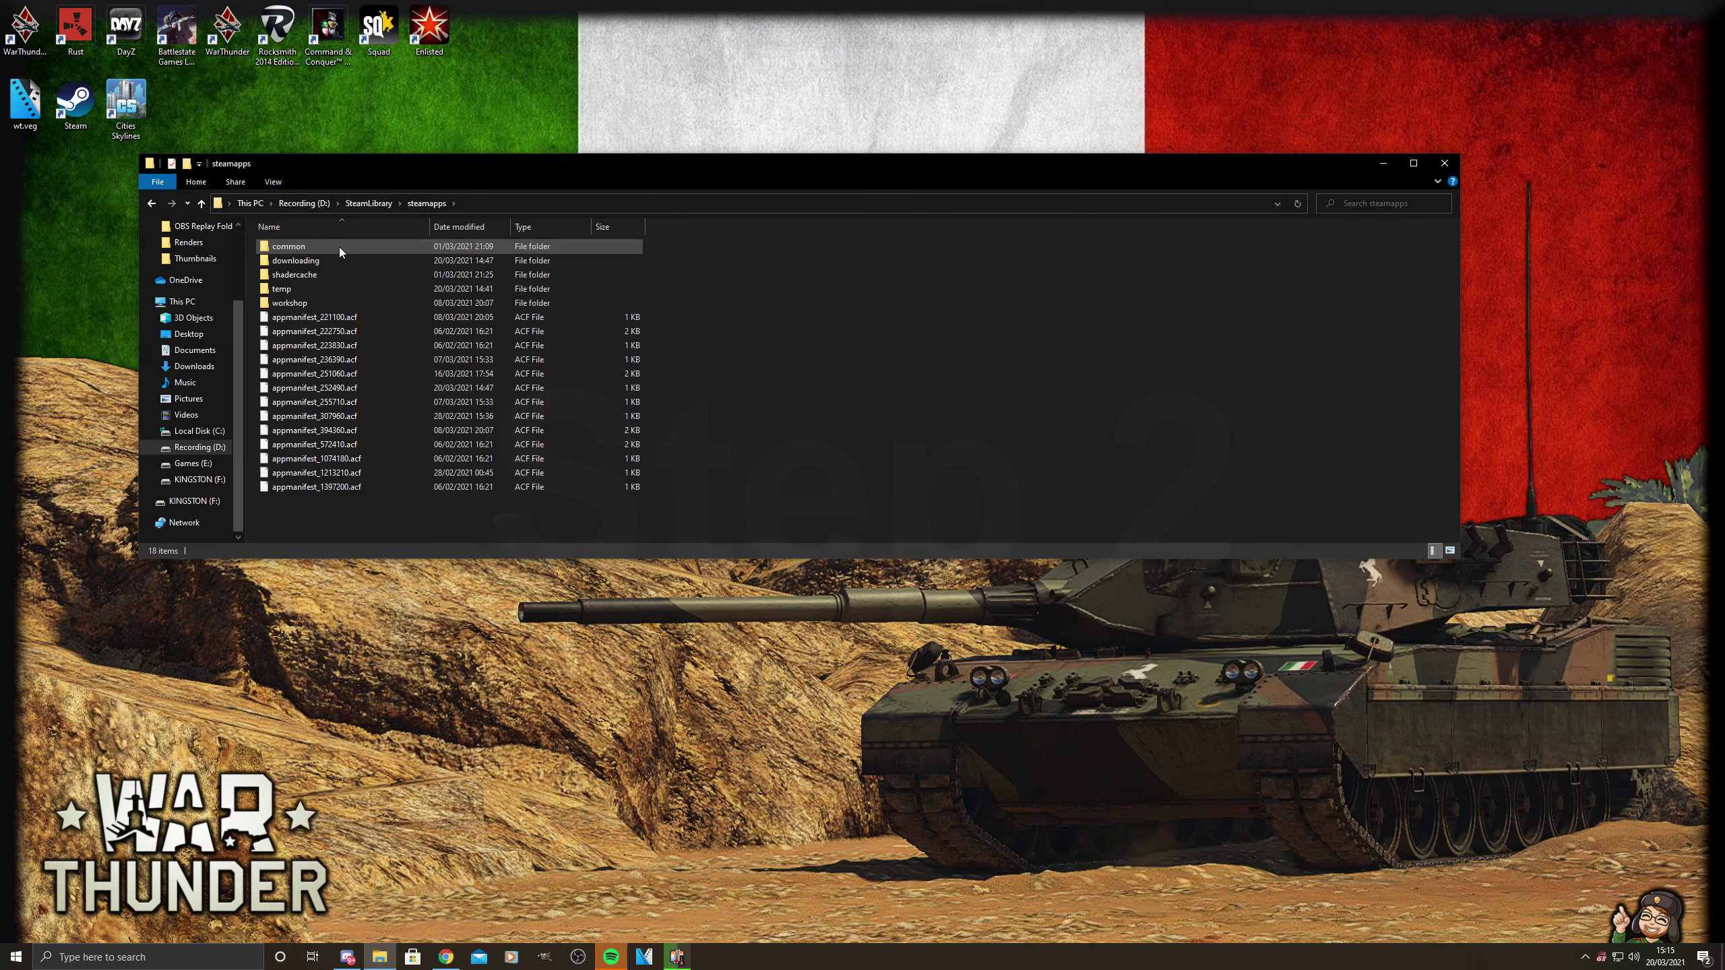
- In File Explorer, go from steamapps to common\War Thunder\lang and open menu.csv in Notepad++
{"action": "double_click", "coordinate": [340, 248]}
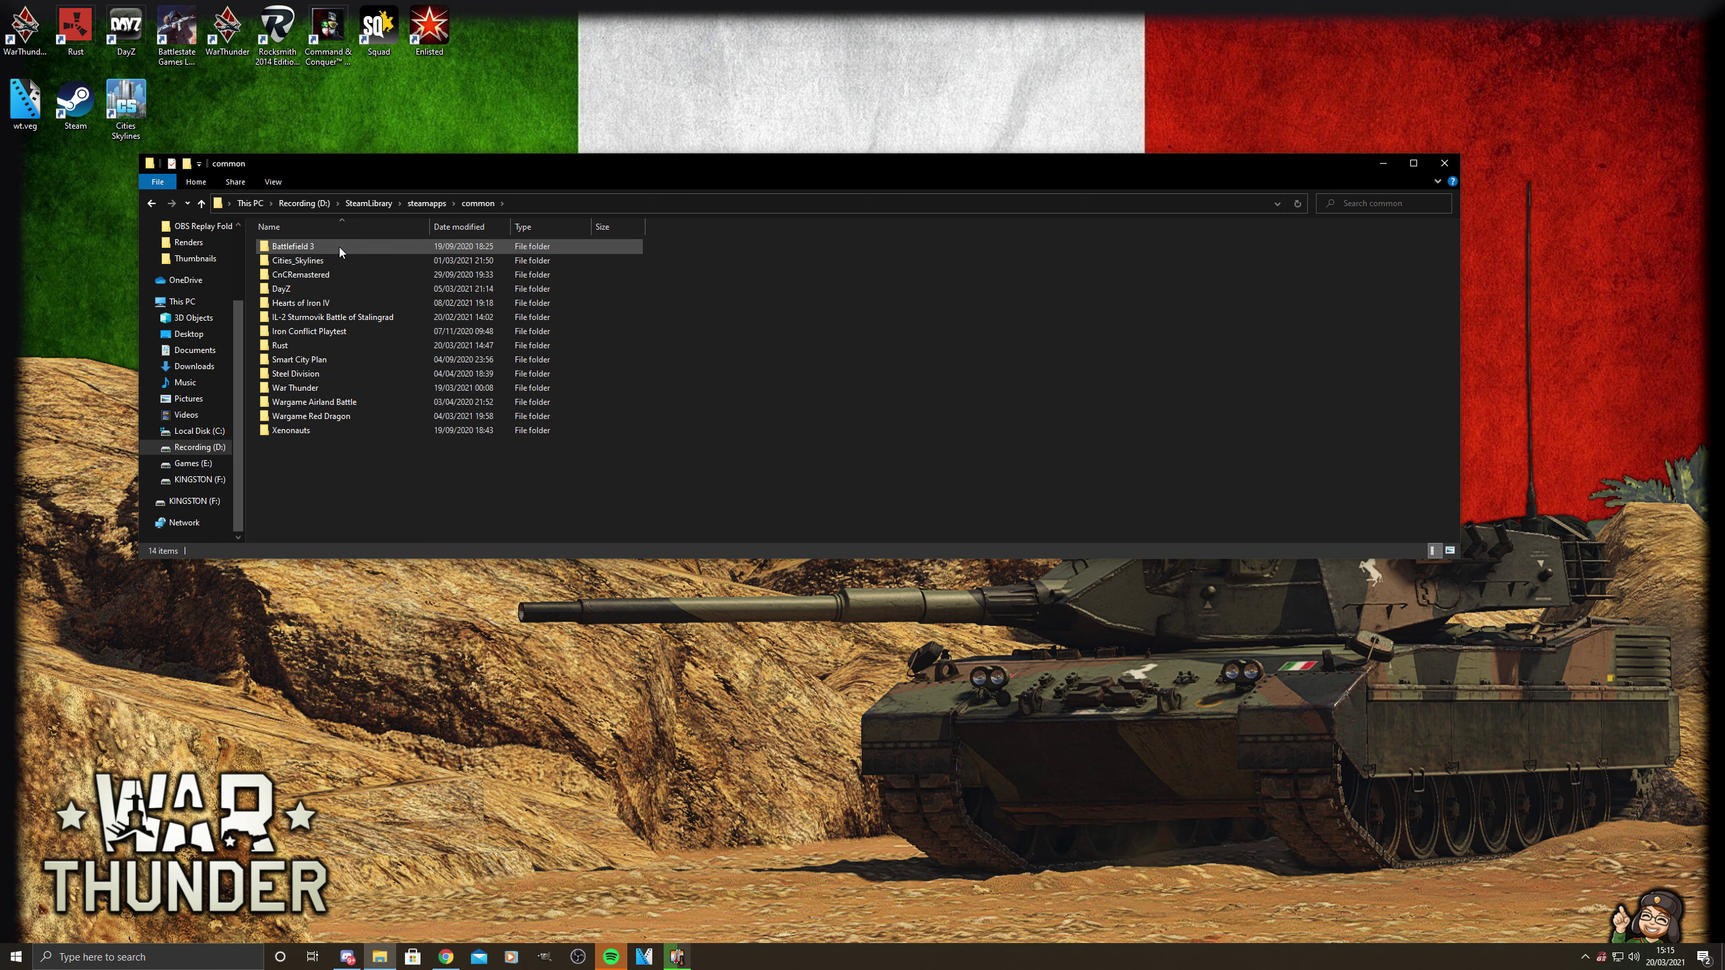
{"action": "double_click", "coordinate": [317, 389]}
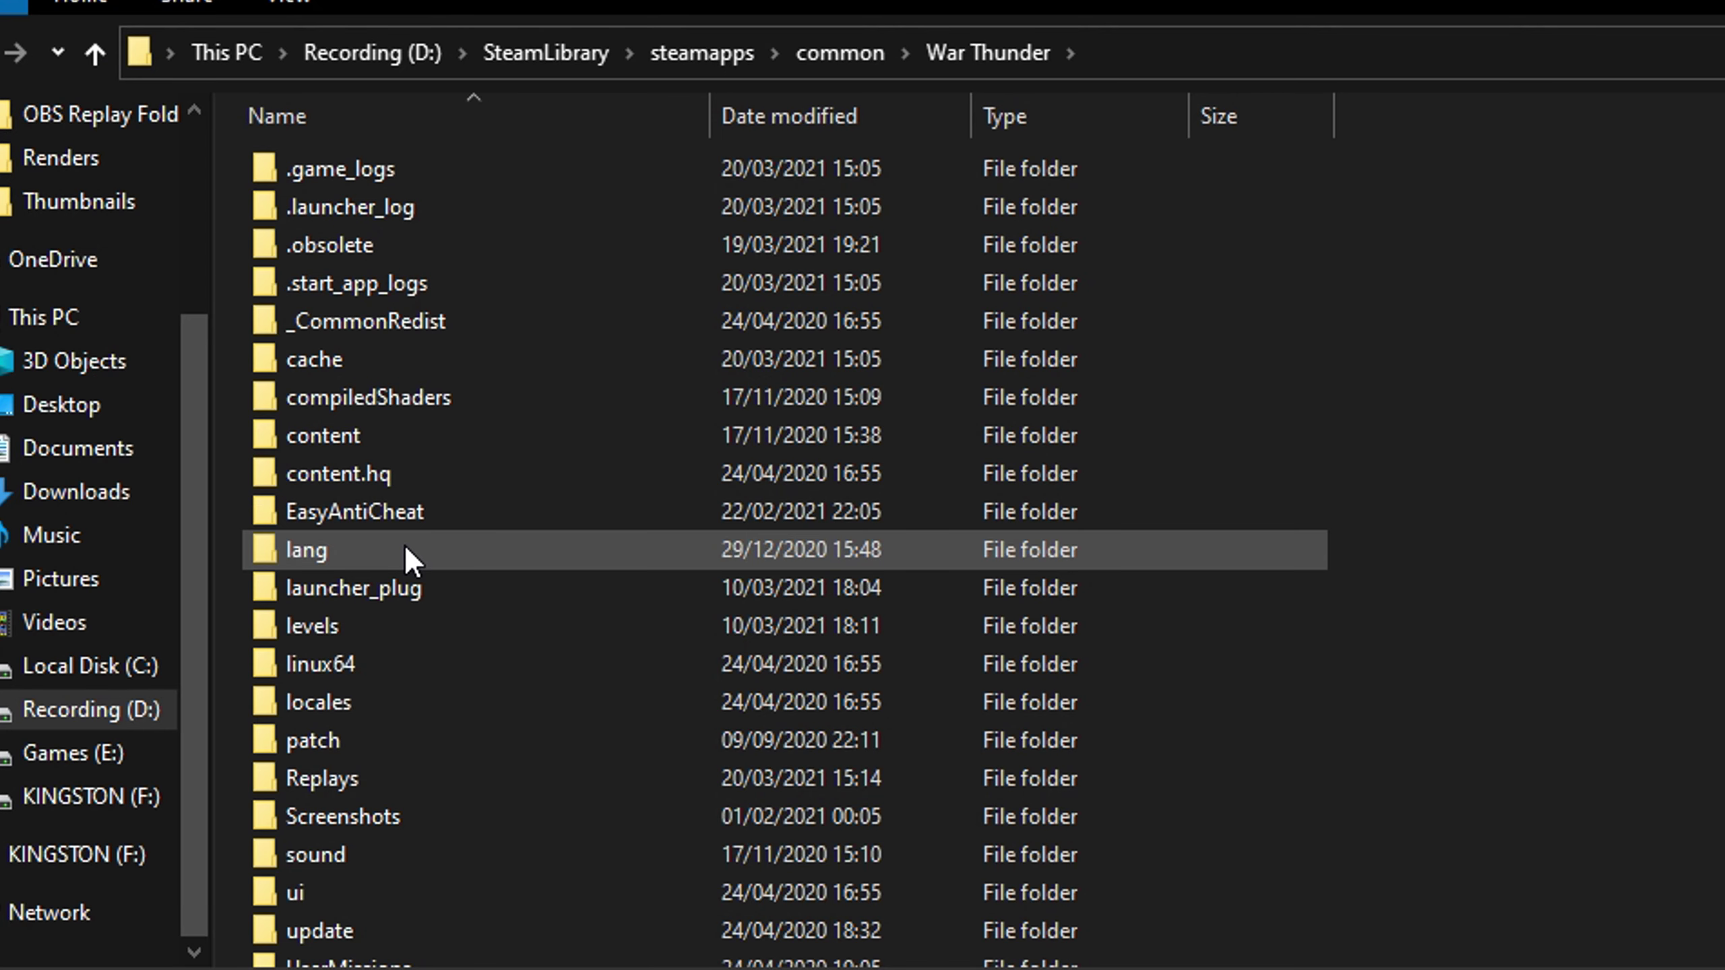
{"action": "double_click", "coordinate": [406, 547]}
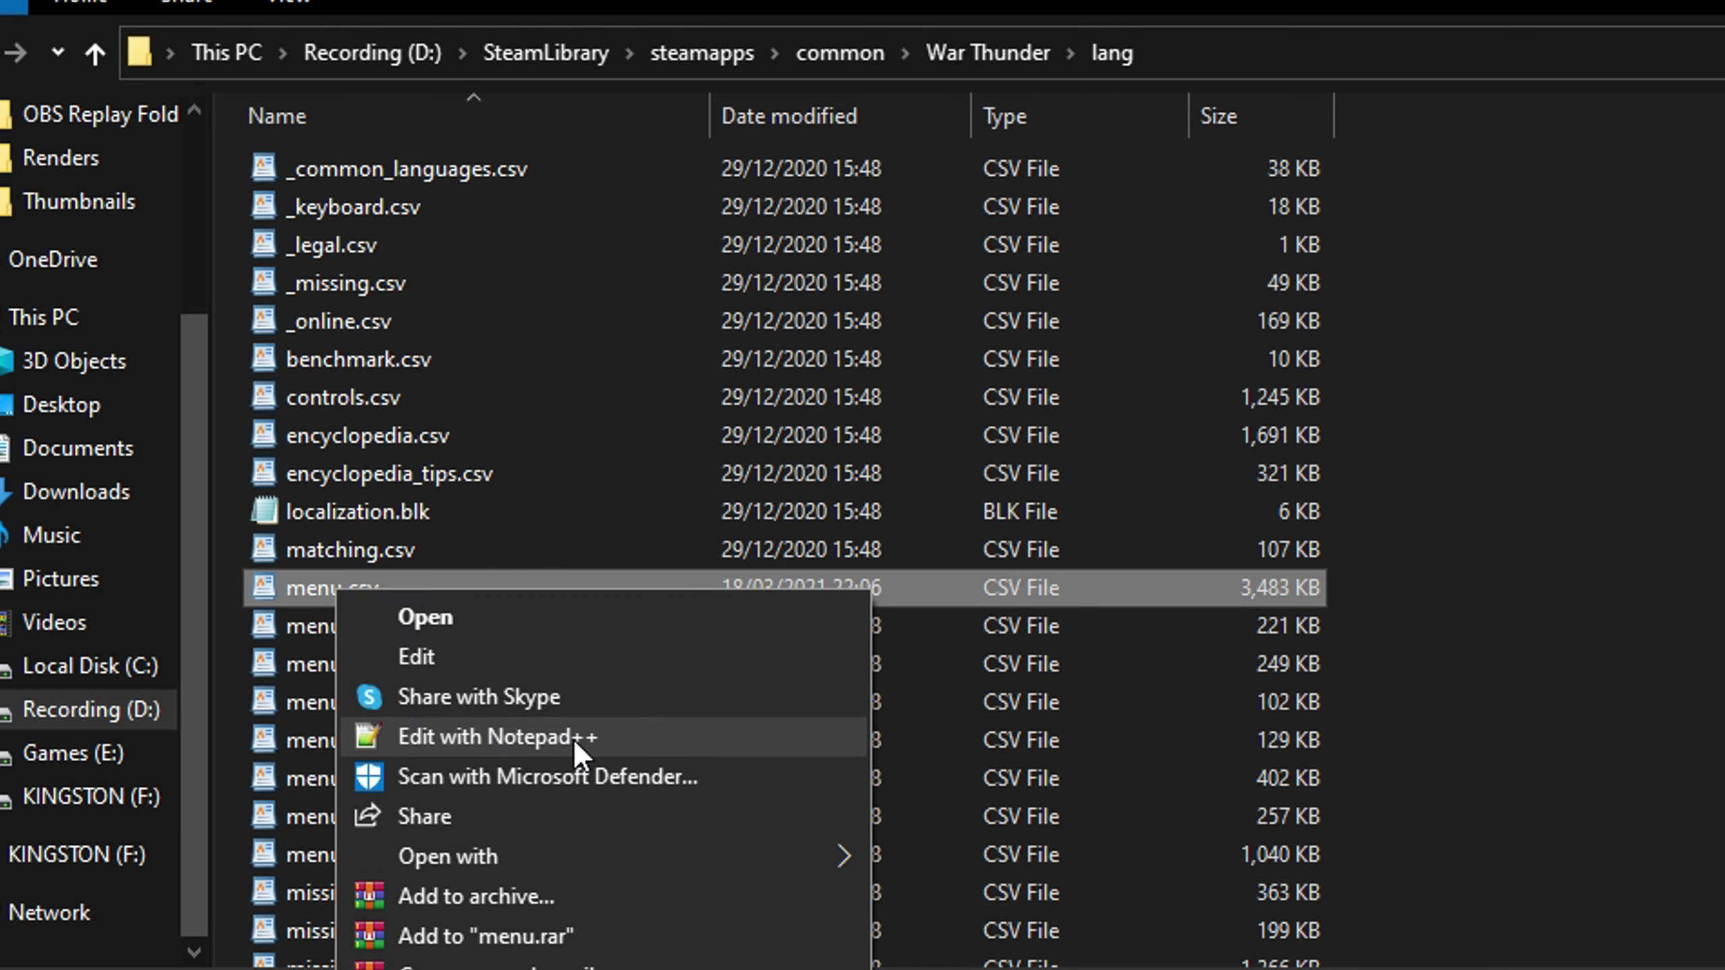
{"action": "left_click", "coordinate": [576, 747]}
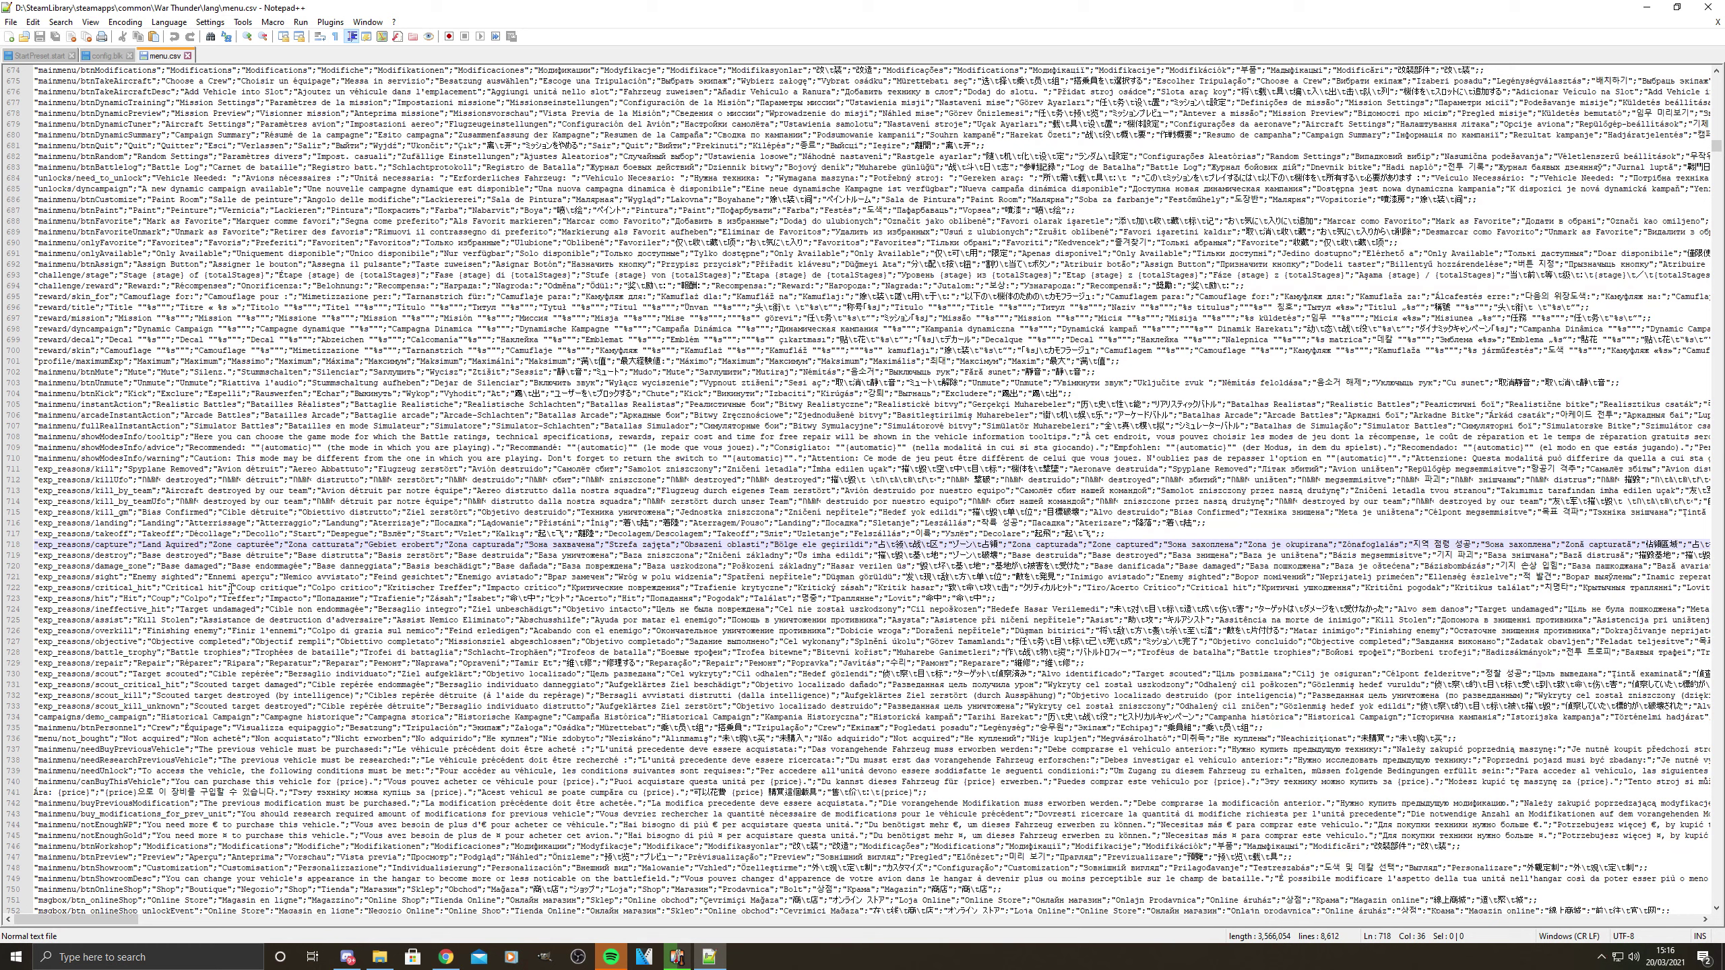
- Replace the first English text "Target scouted" in the exp_reasons/scout entry with "Tin Box Located"
{"action": "left_click", "coordinate": [143, 676]}
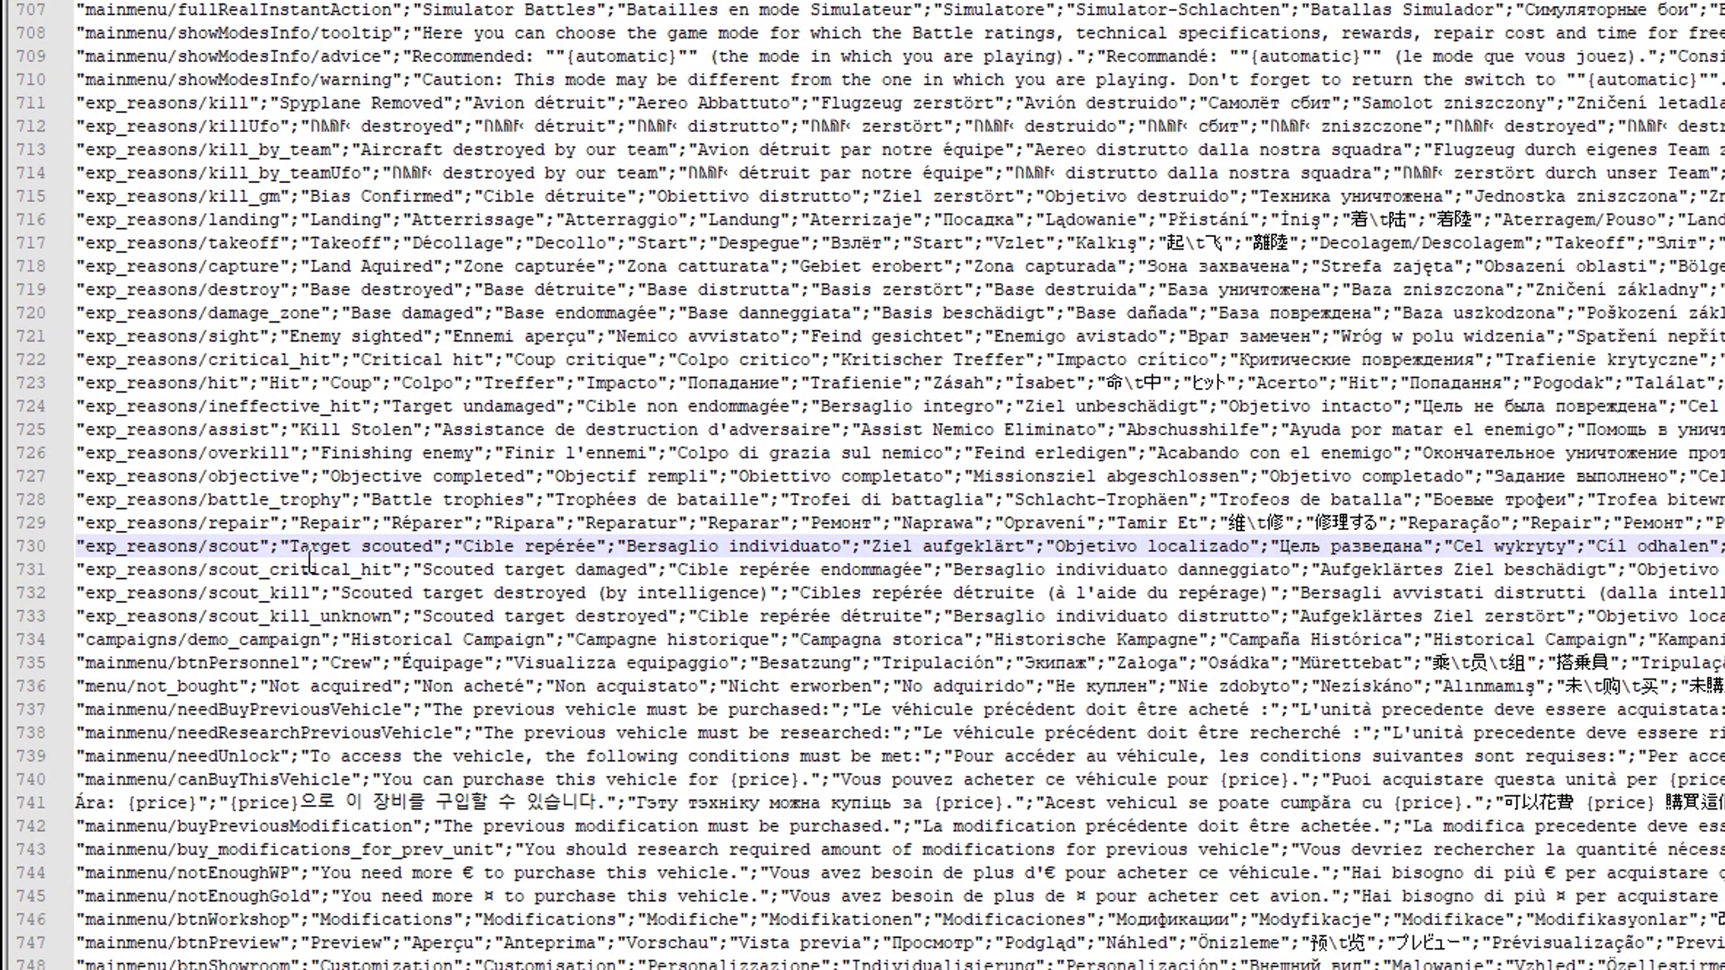
{"action": "double_click", "coordinate": [348, 559]}
{"action": "left_click_drag", "start_coordinate": [349, 558], "coordinate": [447, 559]}
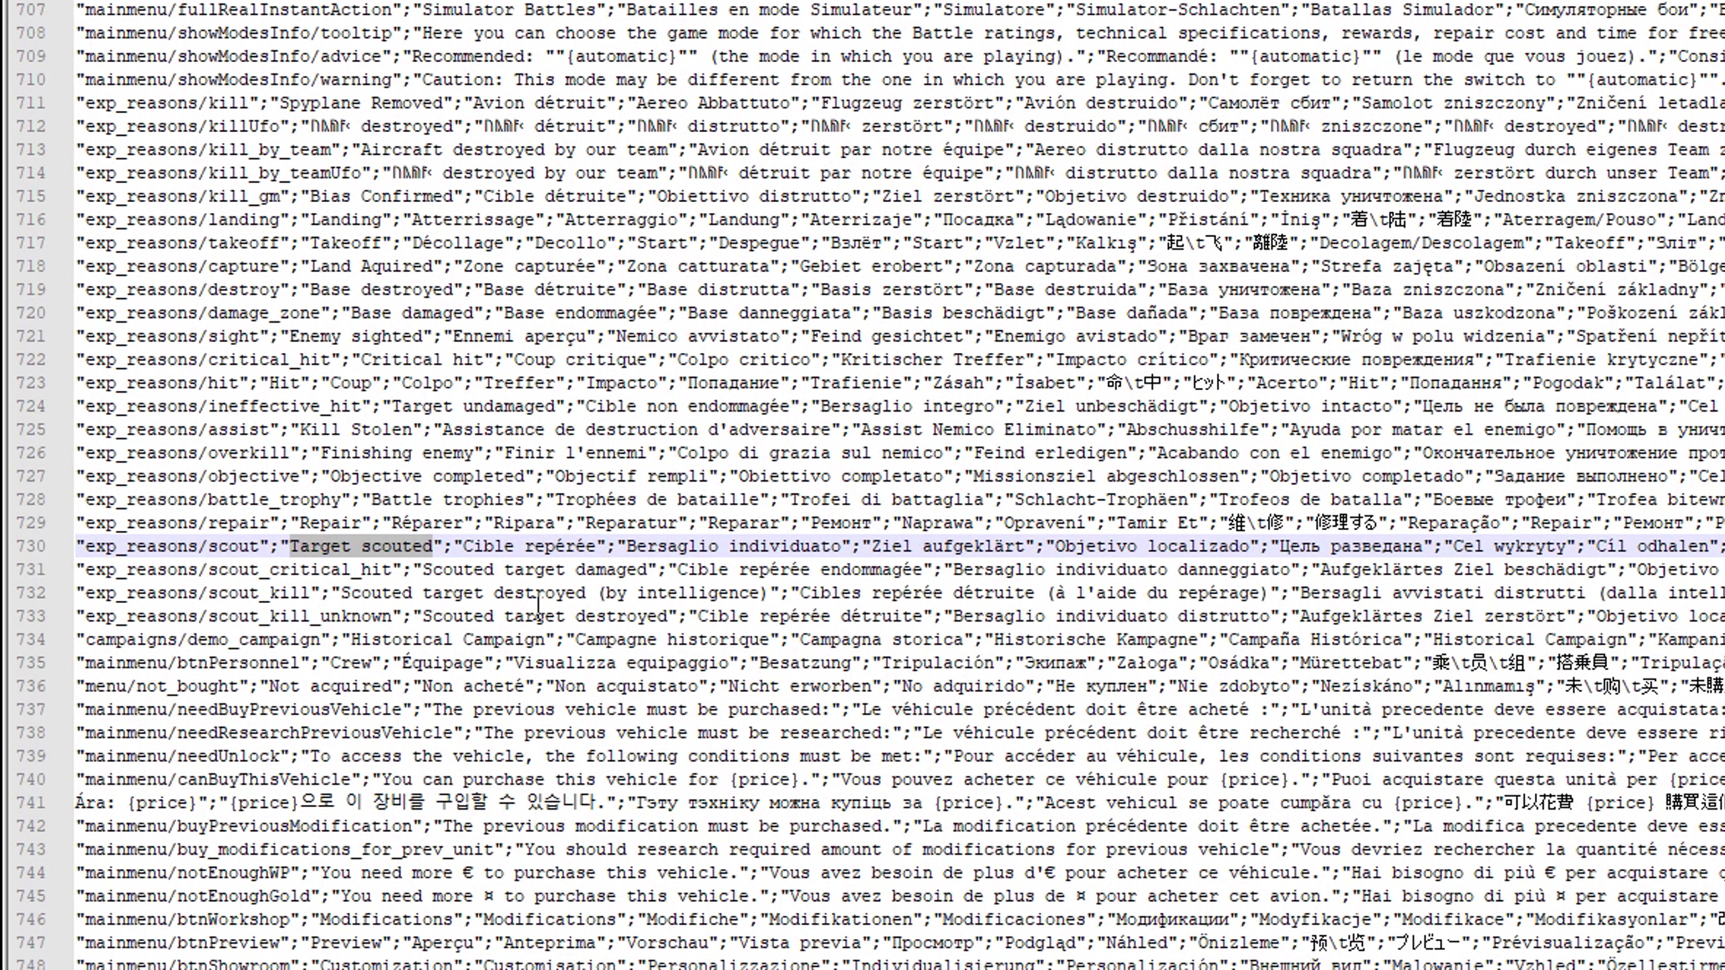
{"action": "type", "text": "Tin Box"}
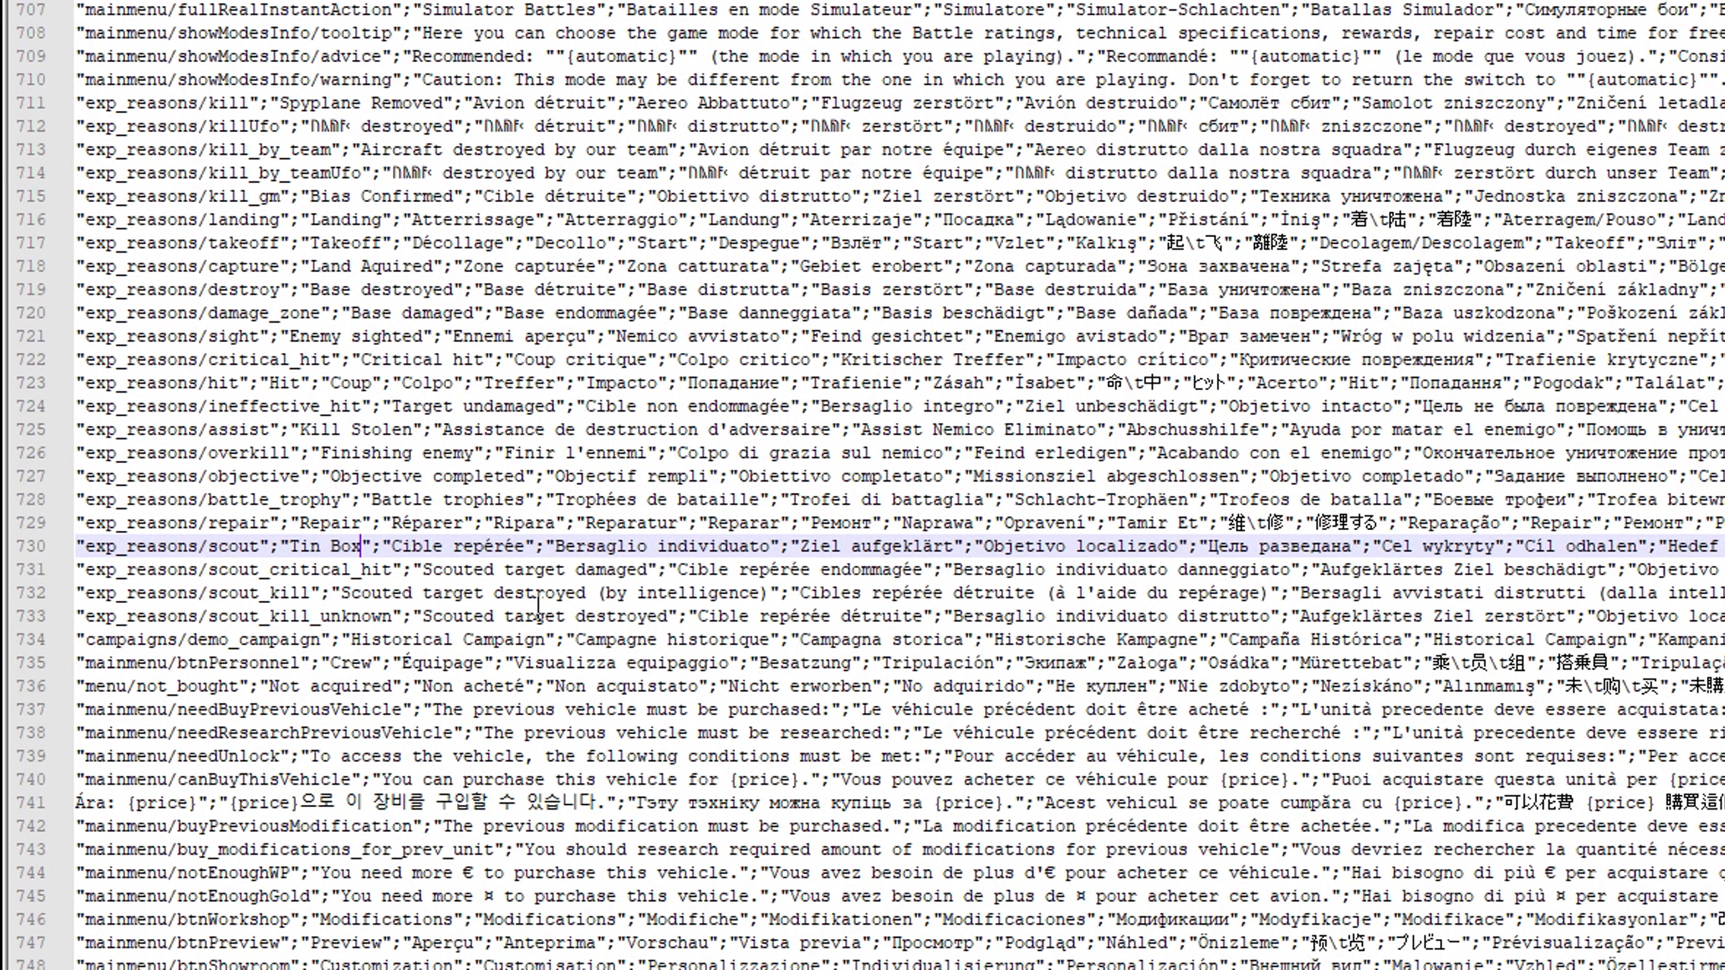
{"action": "type", "text": " Located"}
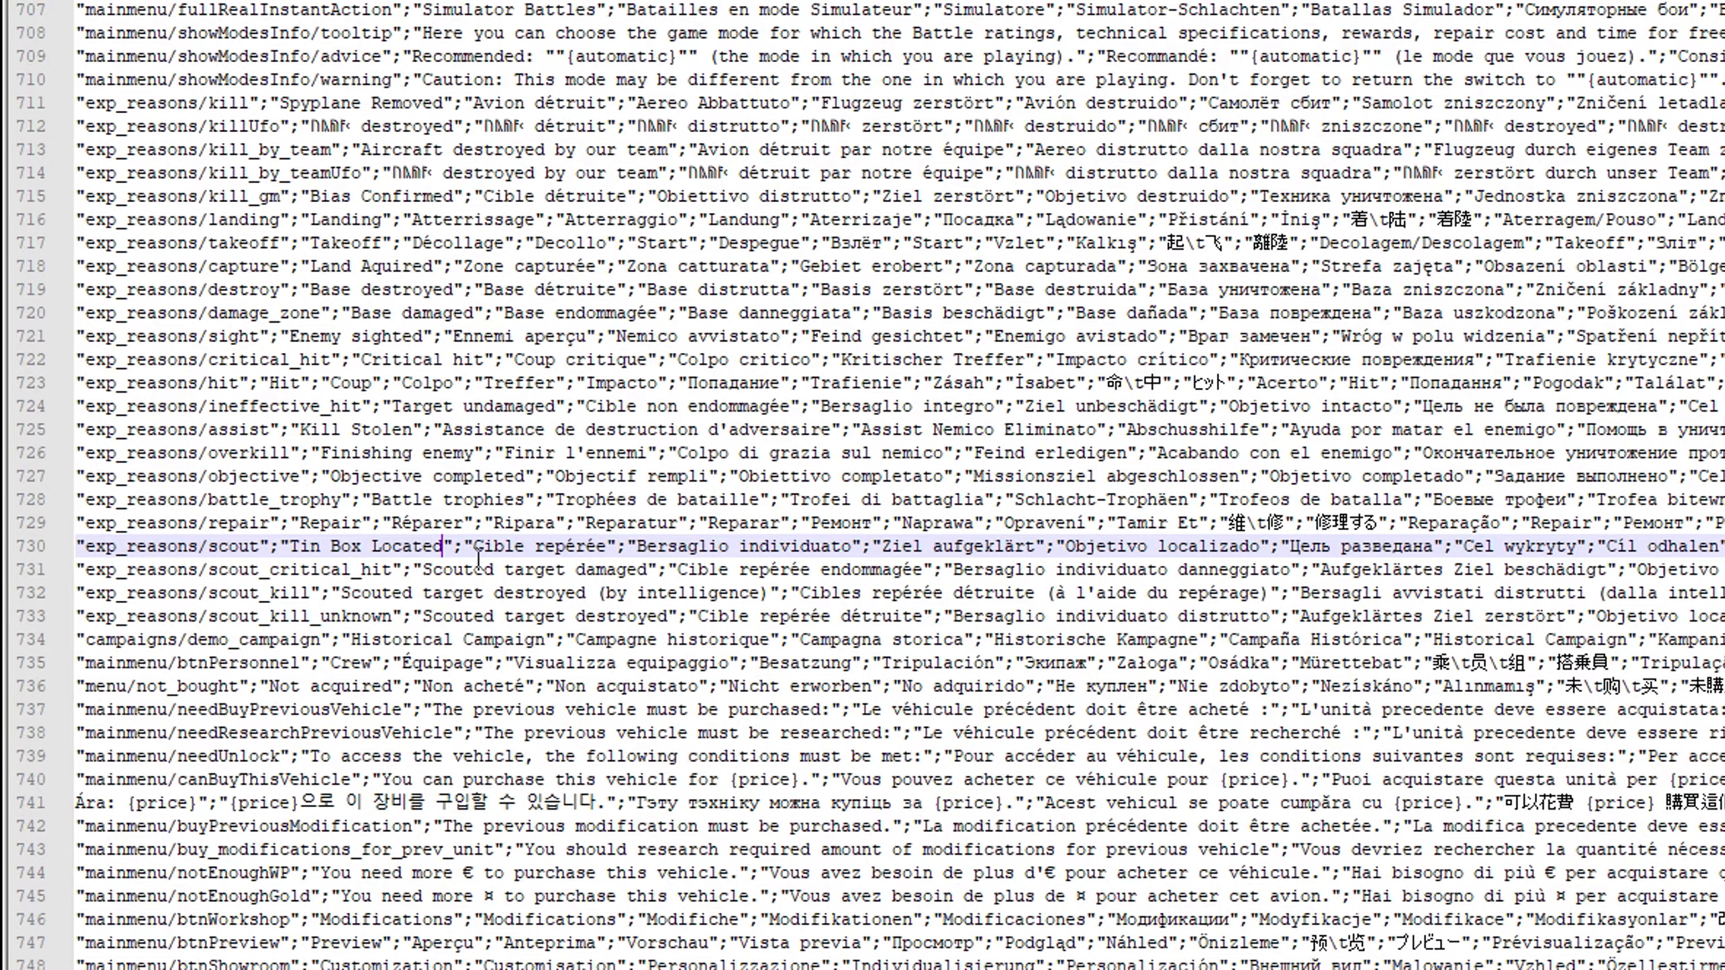
- Replace the second English text "Target scouted", after "Alvo identificado" in the exp_reasons/scout entry, with "Tin Box Located"
{"action": "scroll", "coordinate": [479, 558], "scroll_direction": "right", "scroll_amount": 20}
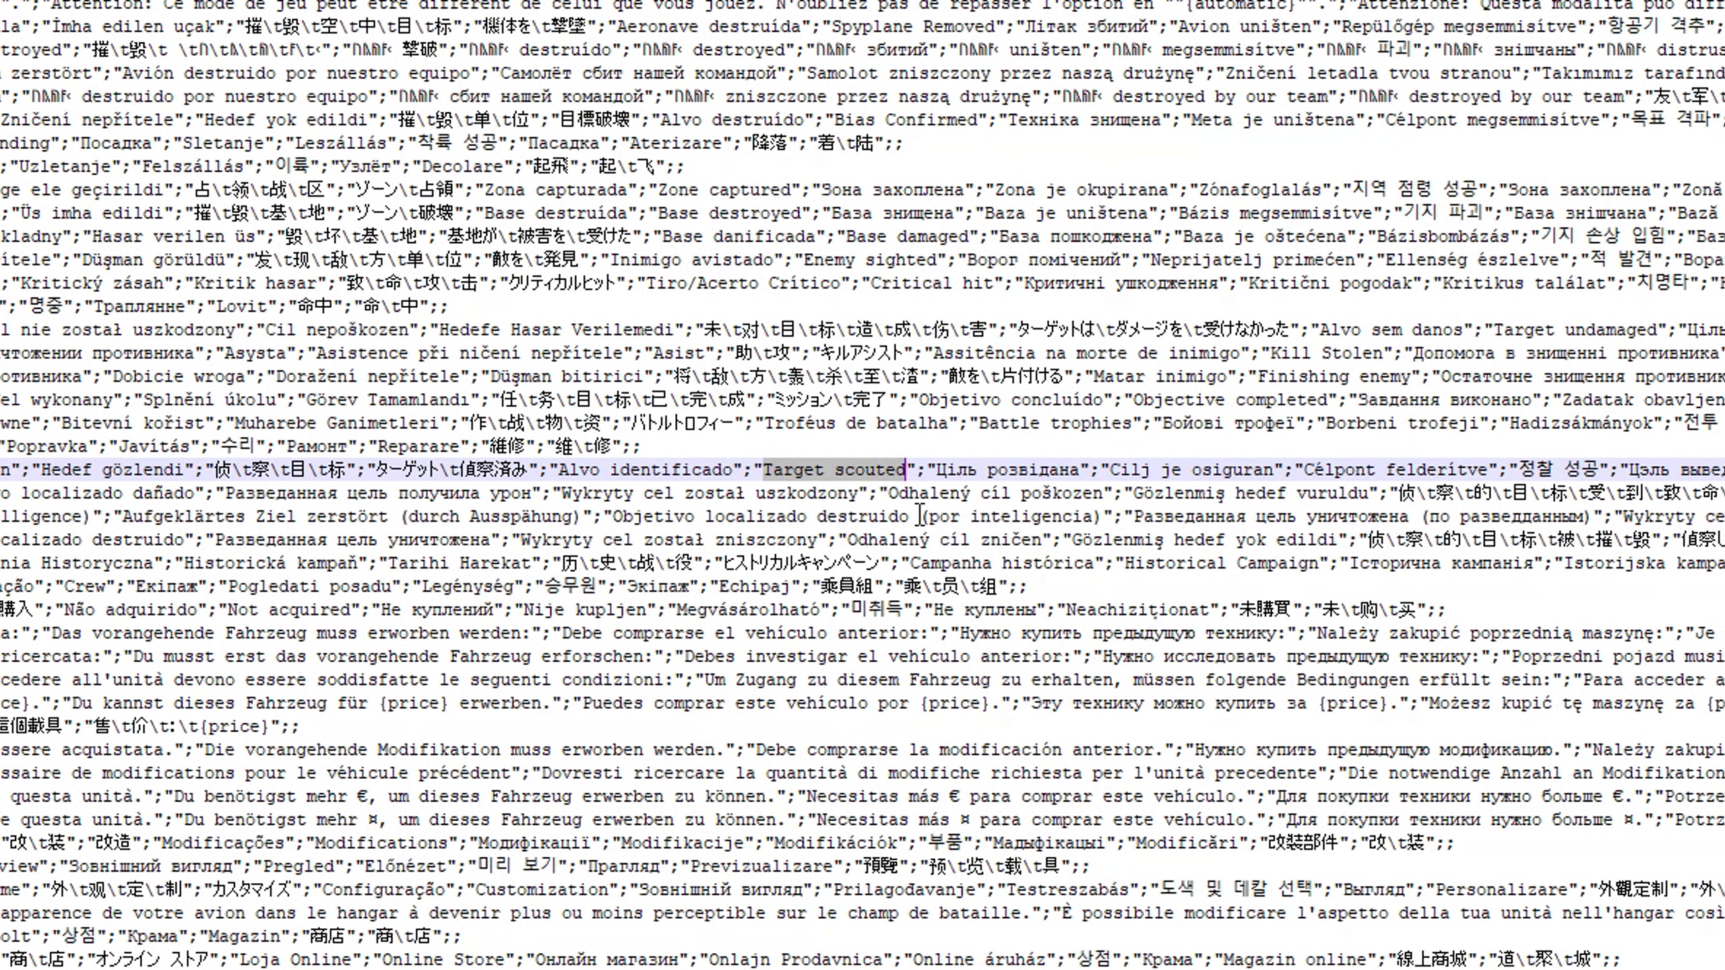
{"action": "type", "text": "Tin b"}
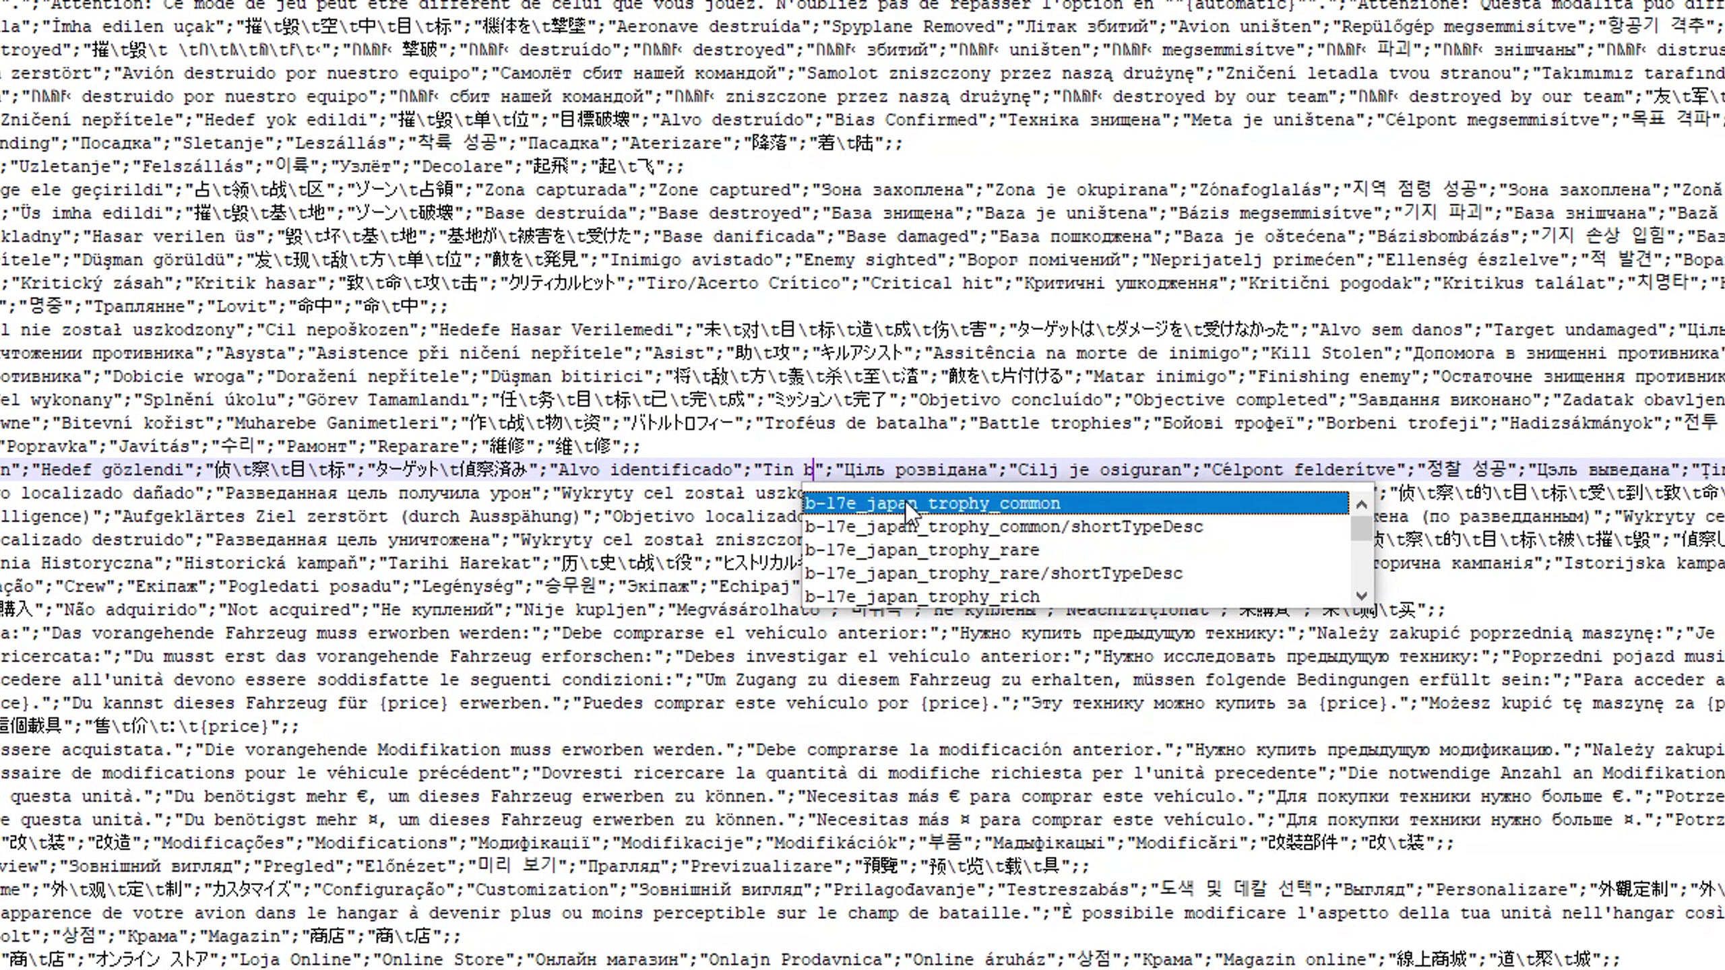
{"action": "type", "text": "ox"}
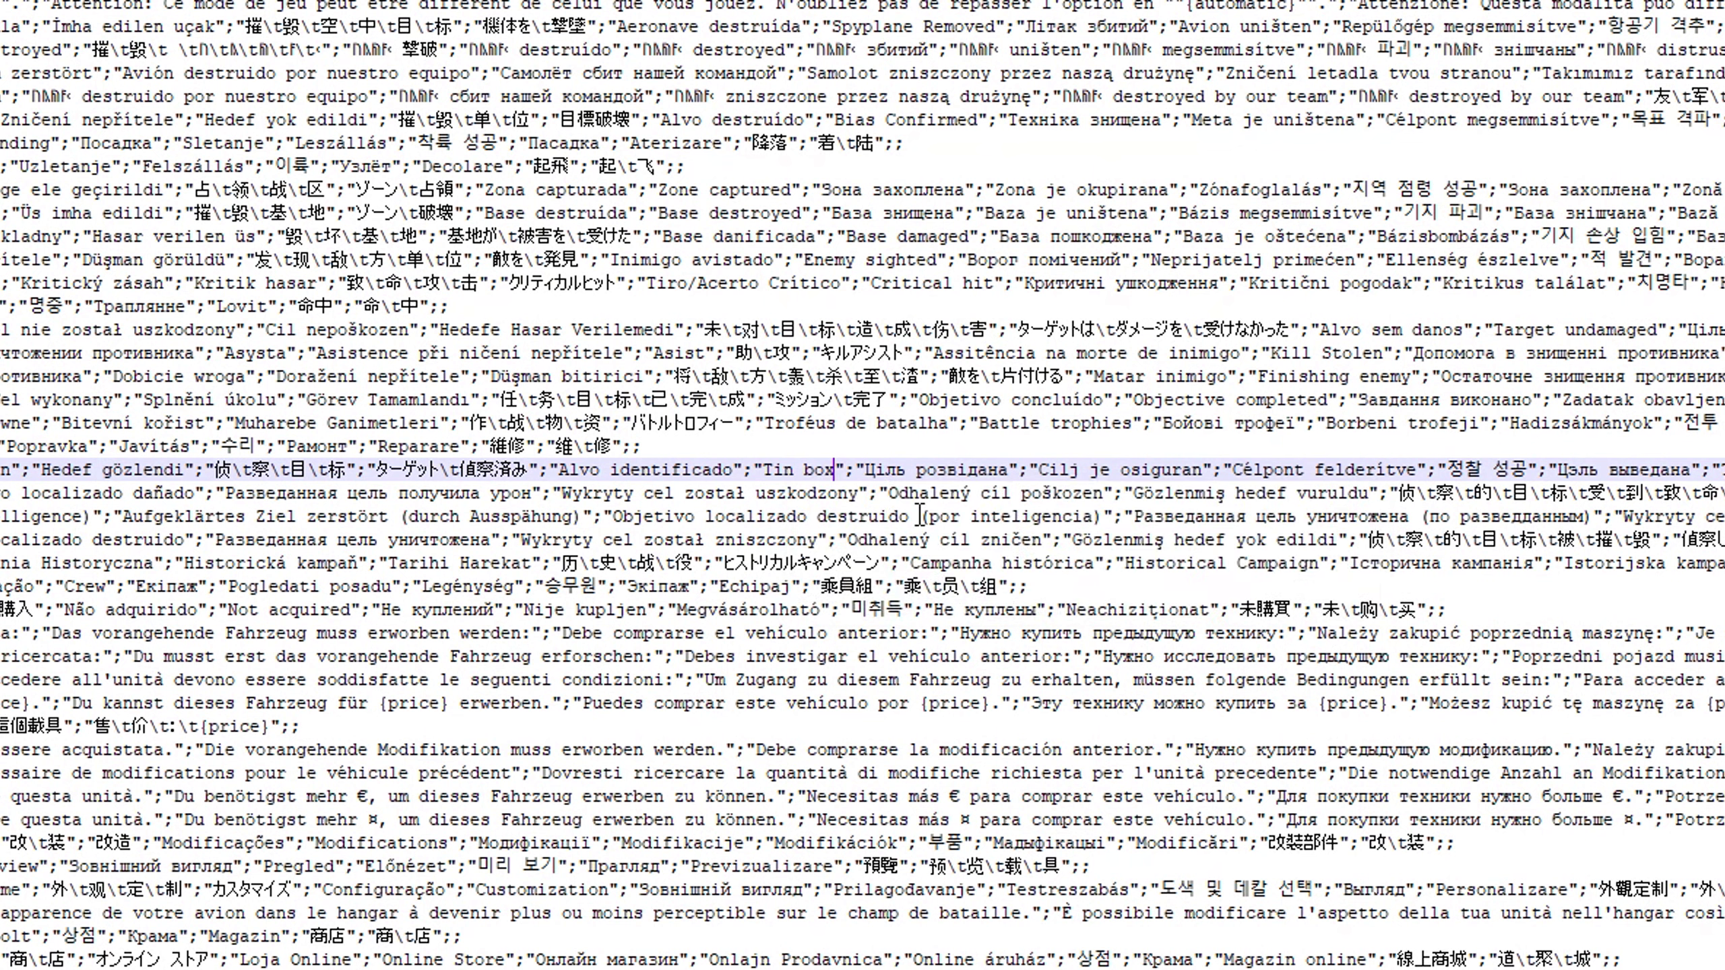
{"action": "key", "text": "BackSpace"}
{"action": "key", "text": "BackSpace"}
{"action": "key", "text": "BackSpace"}
{"action": "type", "text": "Box Locat"}
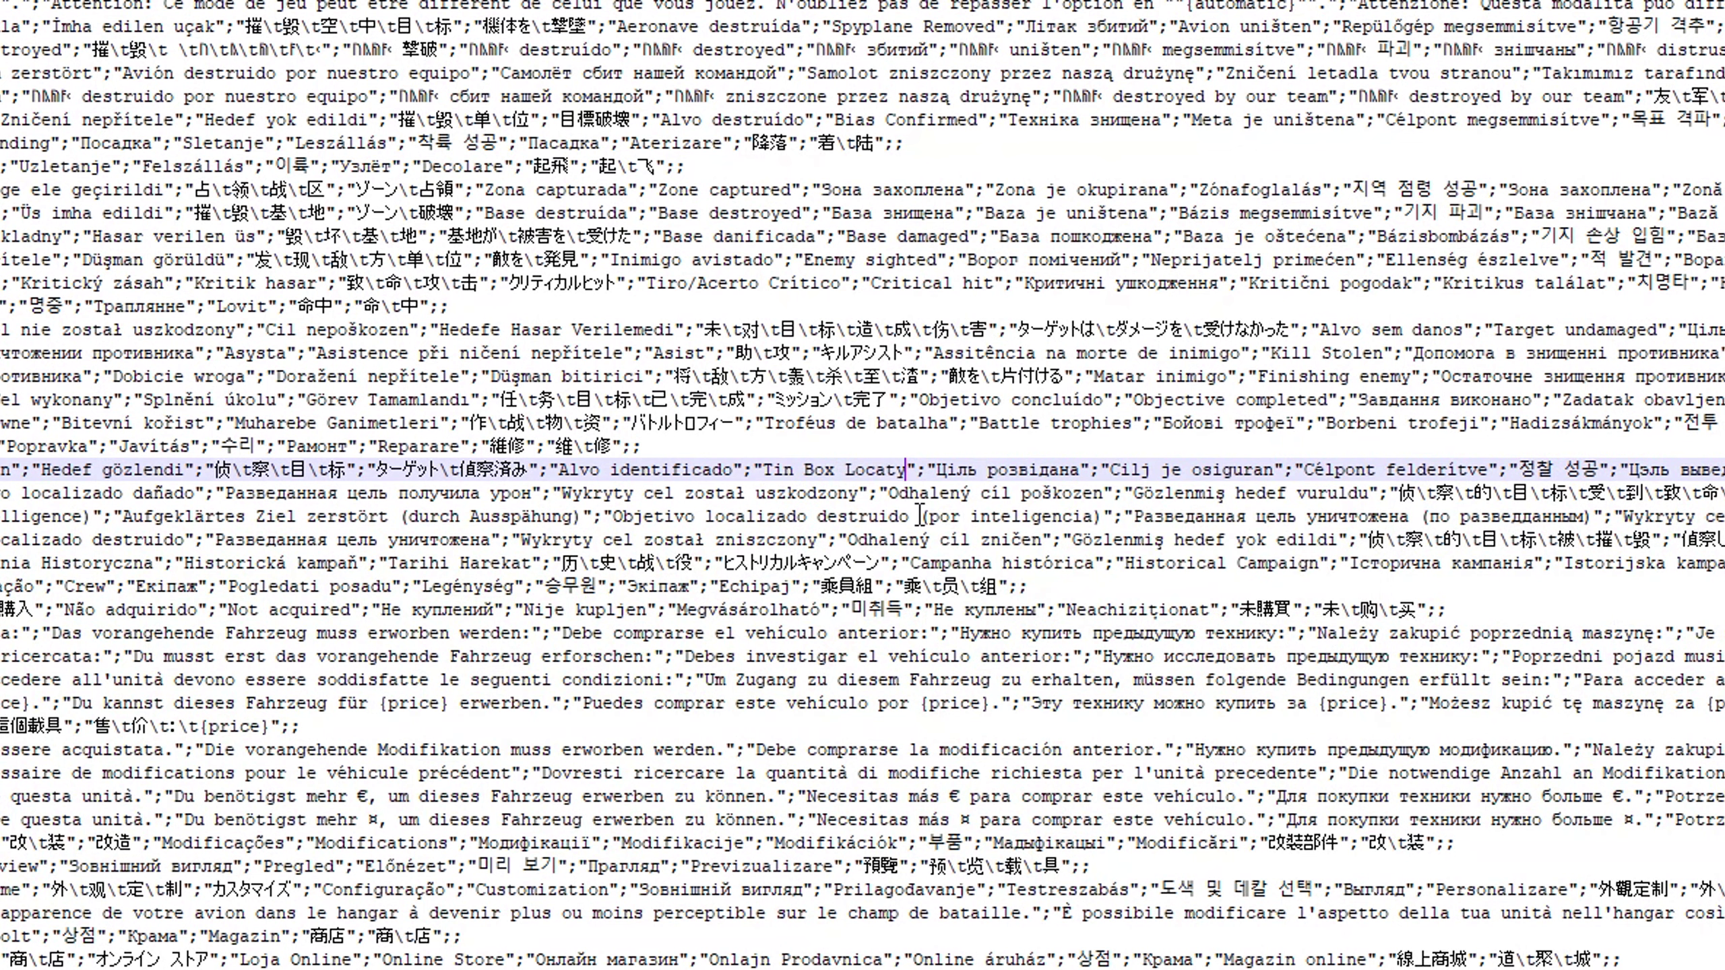
{"action": "type", "text": "ed"}
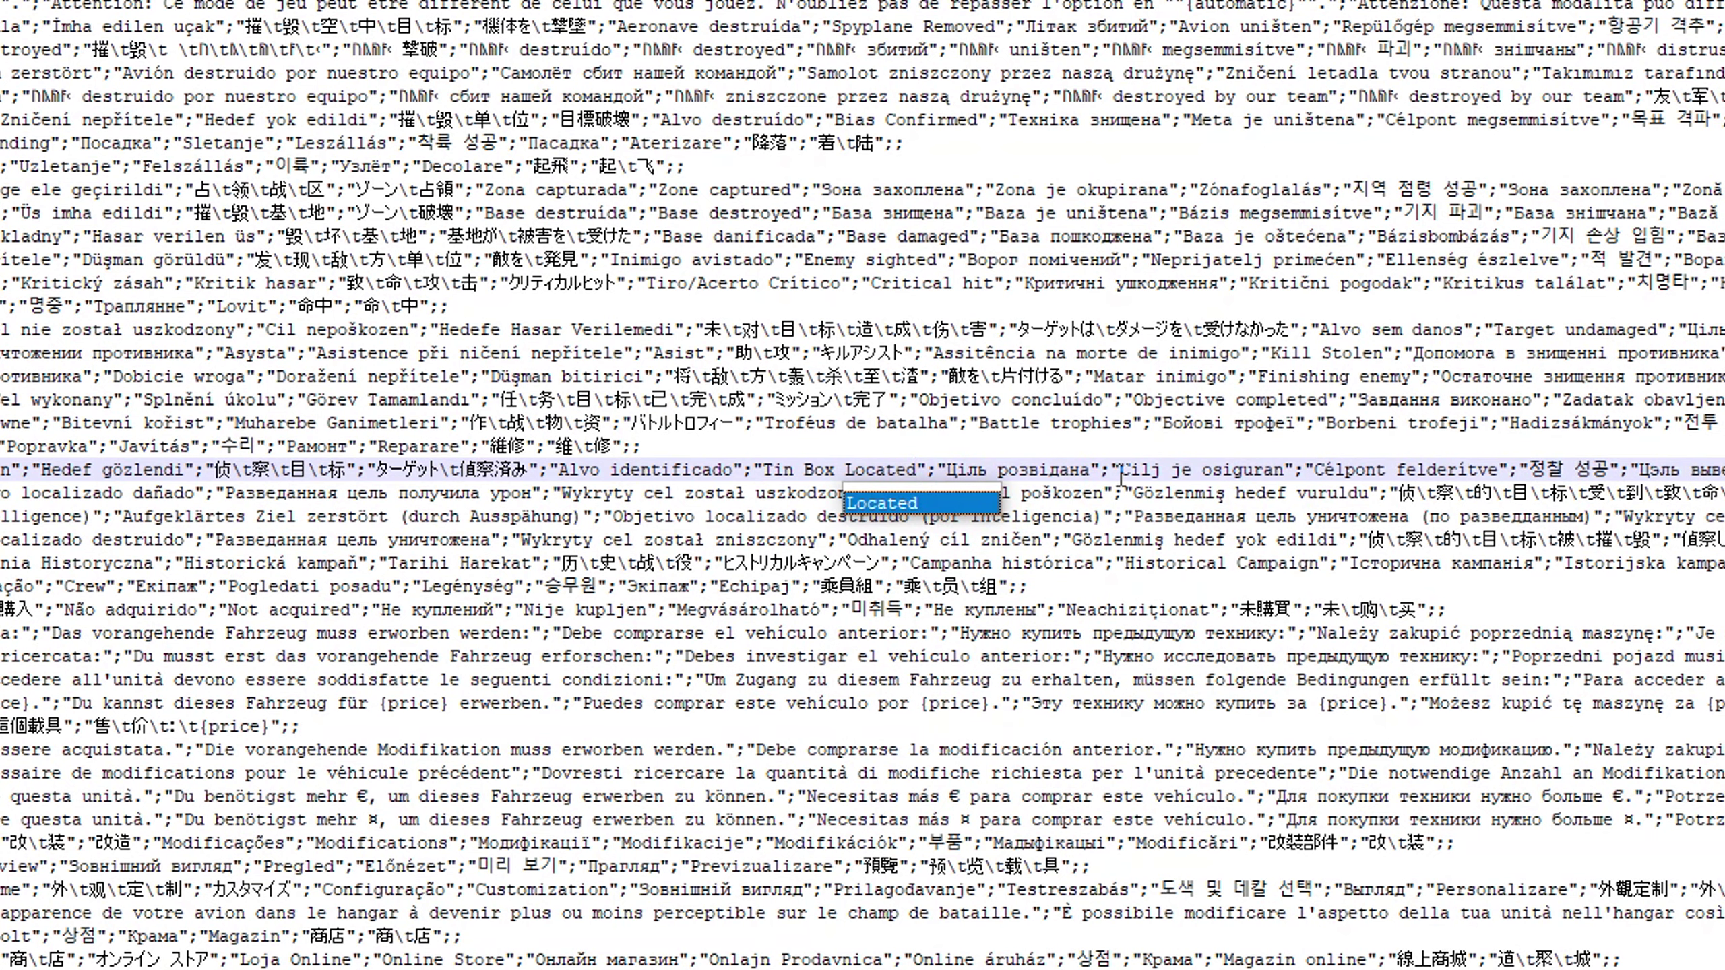
{"action": "key", "text": "Escape"}
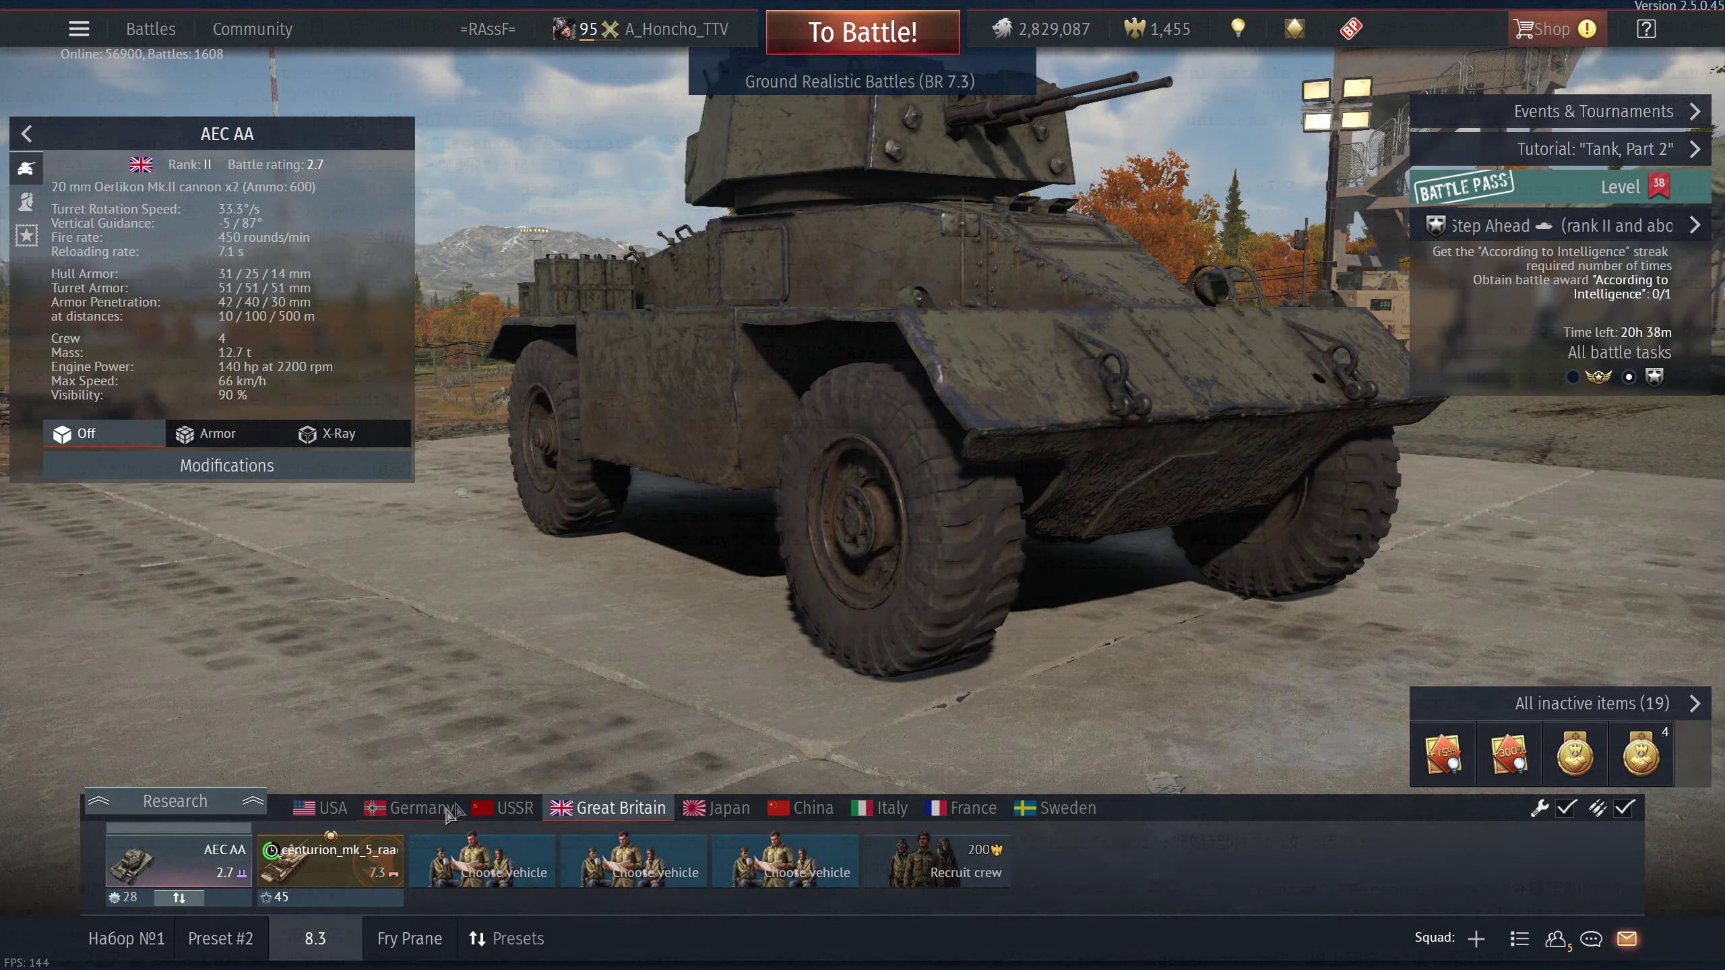
- In the War Thunder hangar, select the uk_centurion_mk_5_raac tank from the Great Britain lineup and open Research
{"action": "left_click", "coordinate": [331, 862]}
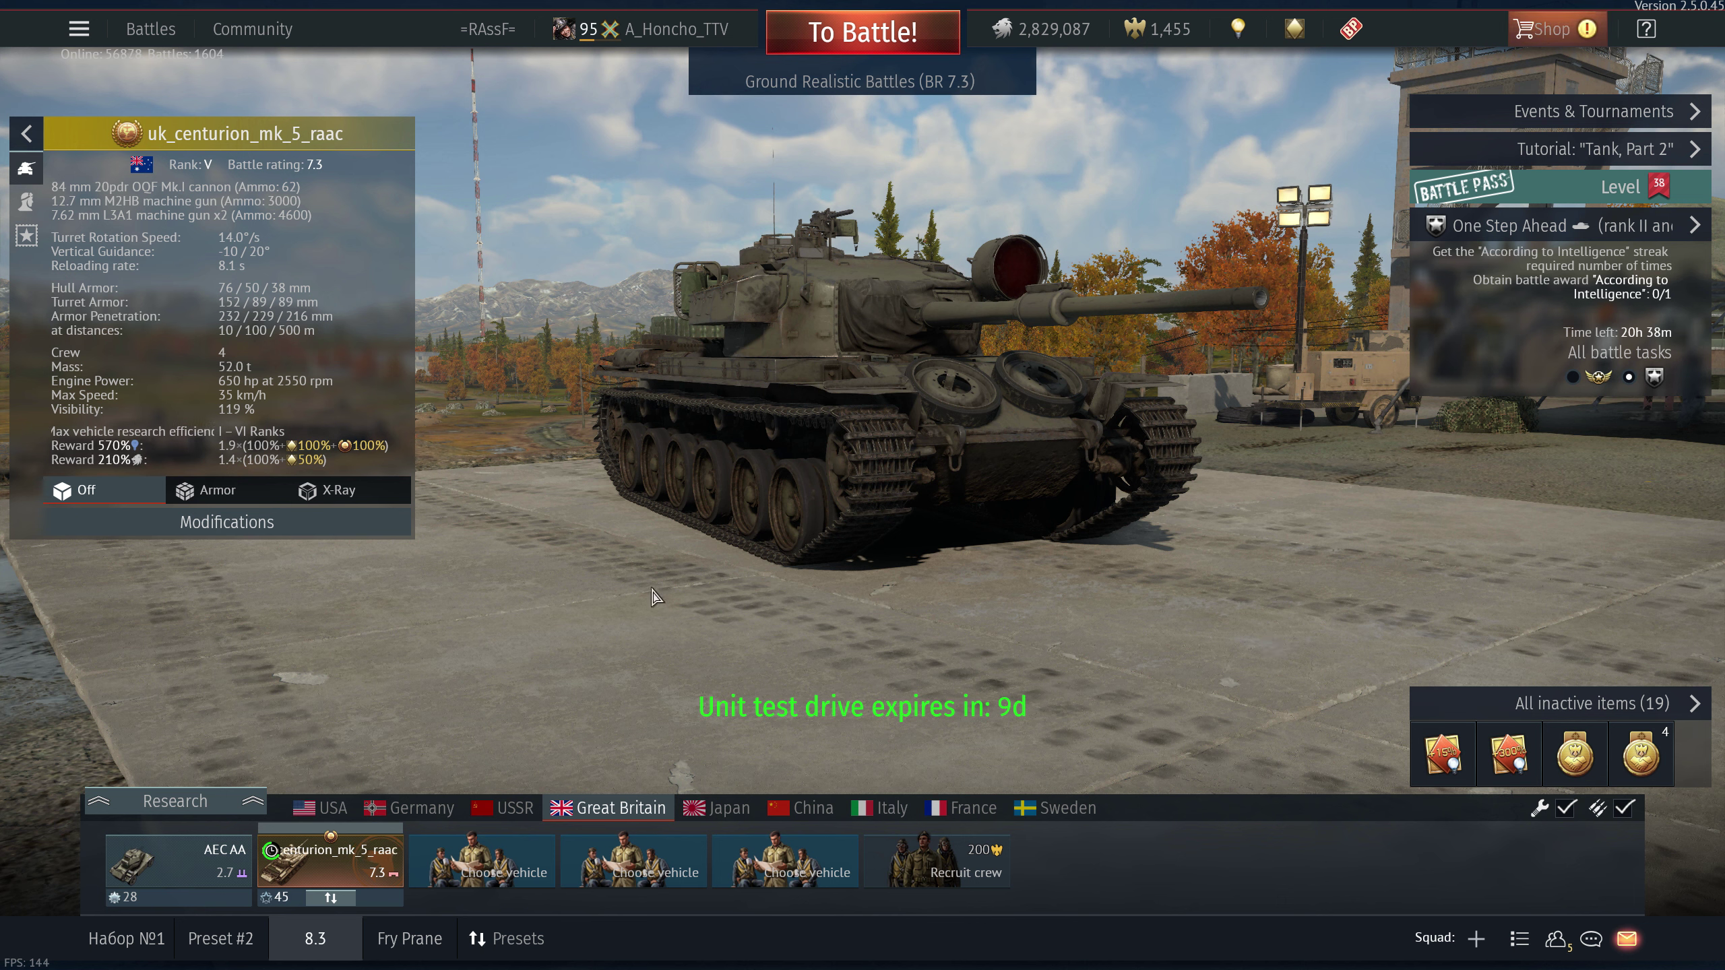
{"action": "left_click", "coordinate": [193, 806]}
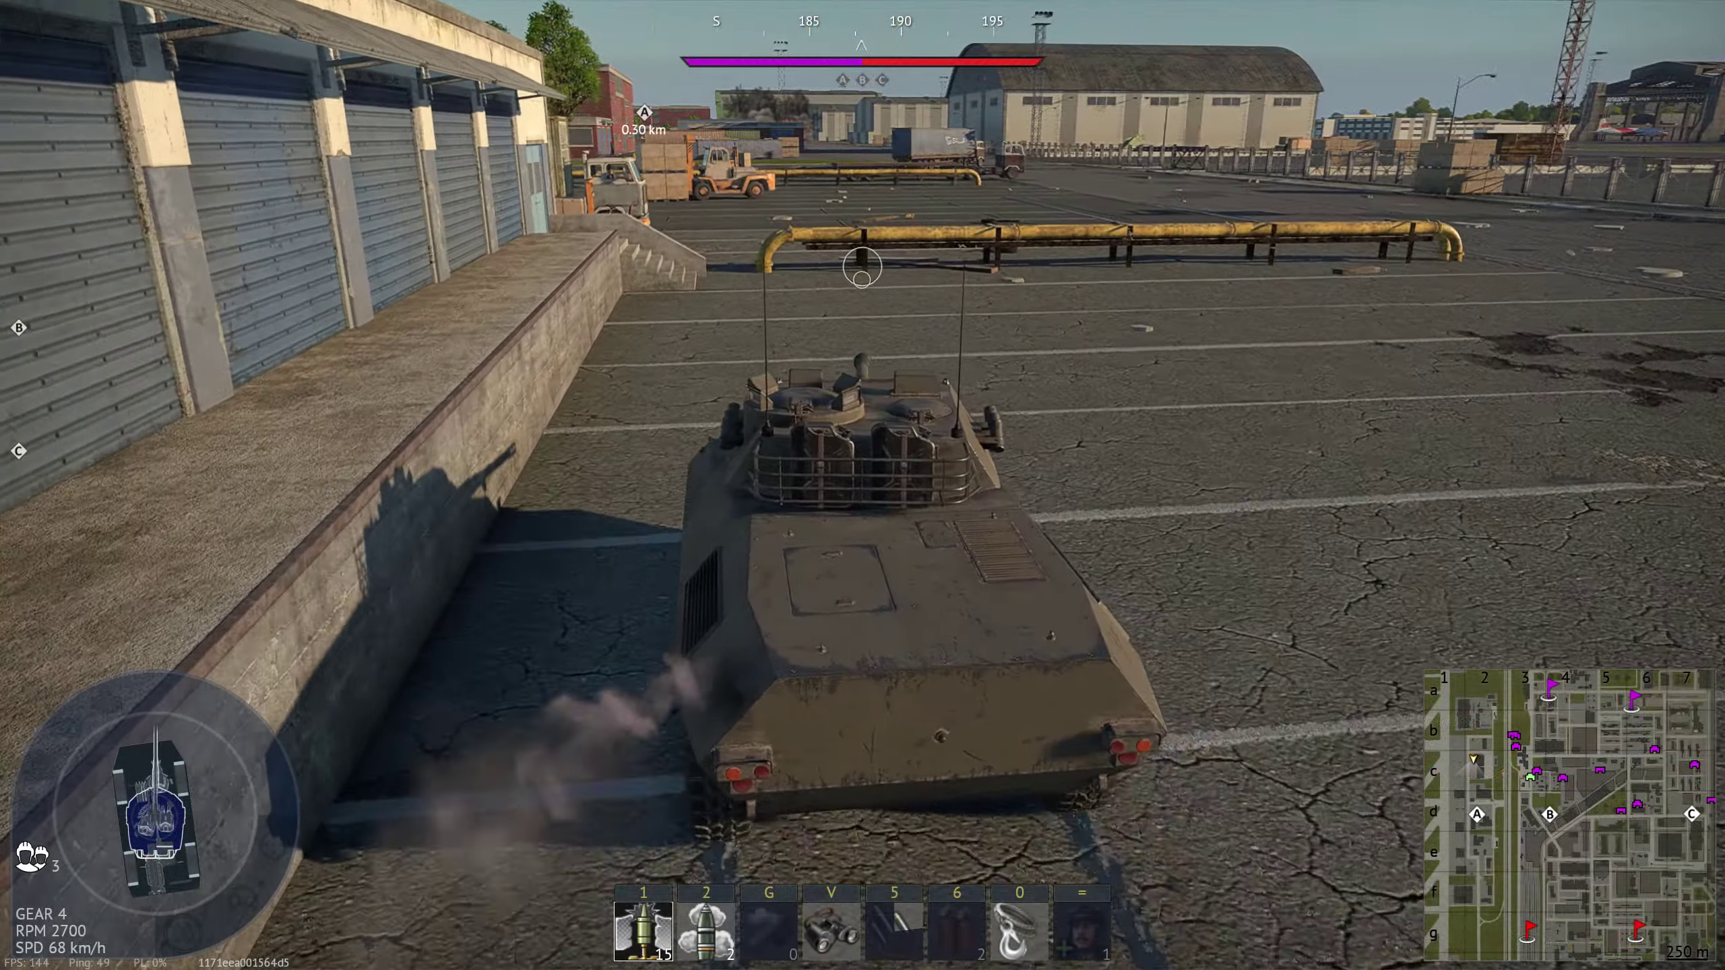
- In a battle, drive the wheeled vehicle across the parking lot toward zone A and scout an enemy ahead
{"action": "key", "text": "a"}
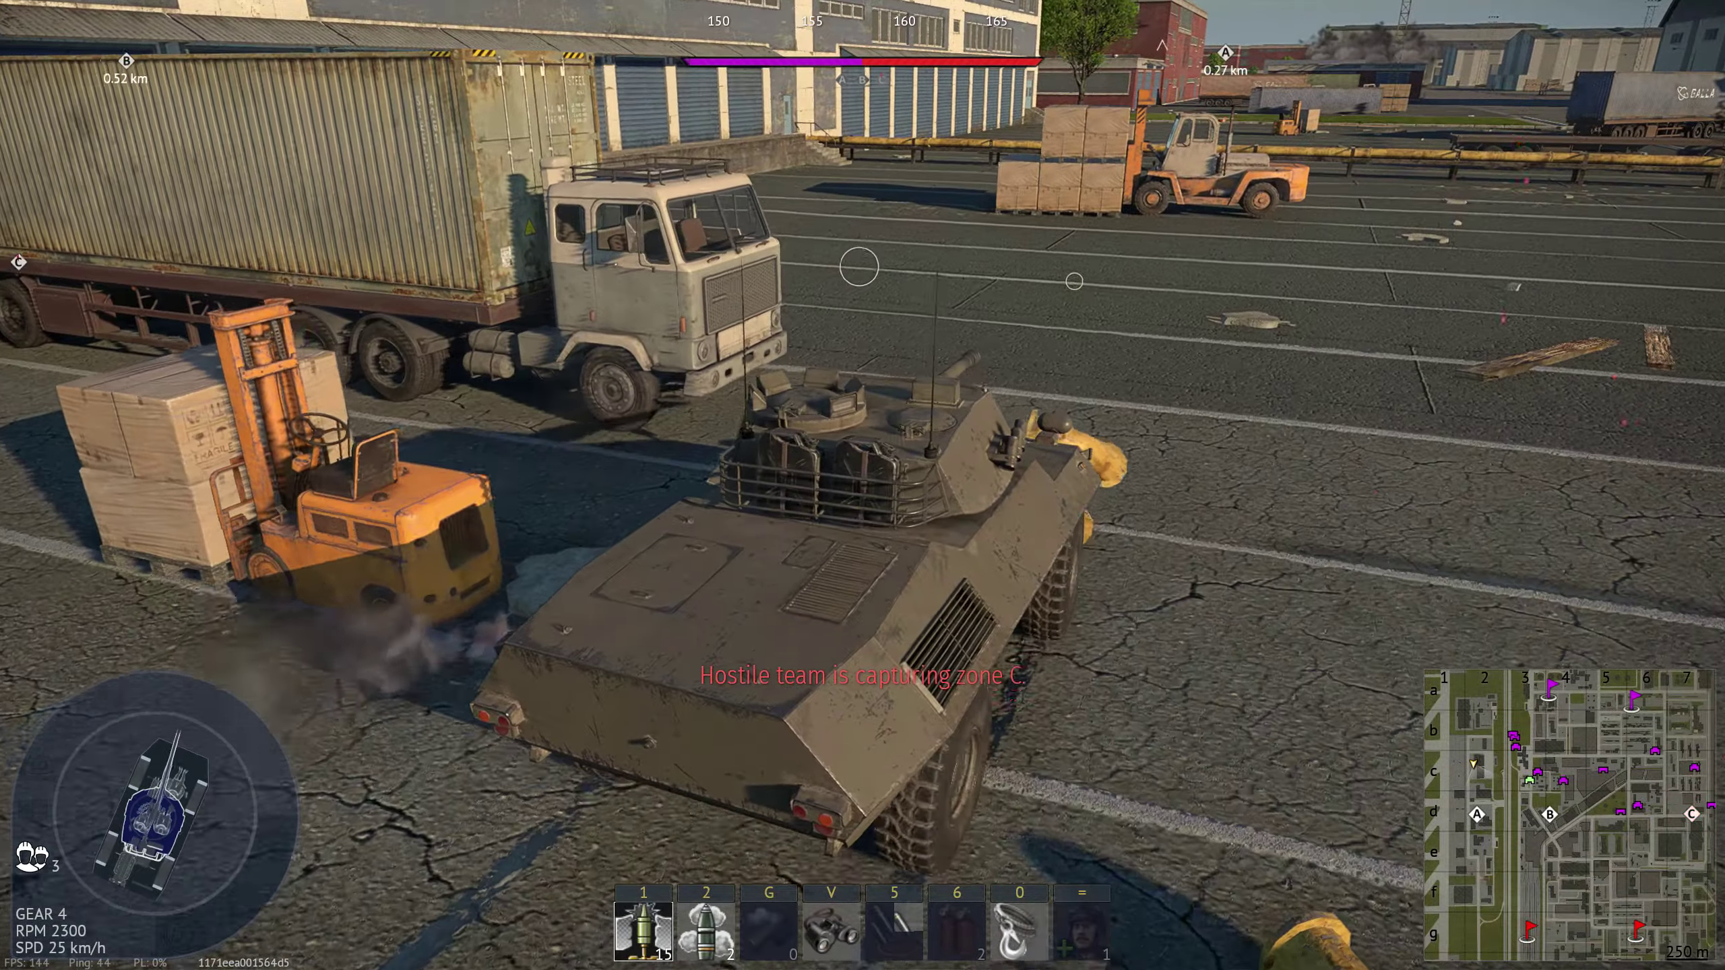
{"action": "key", "text": "w"}
{"action": "key", "text": "a"}
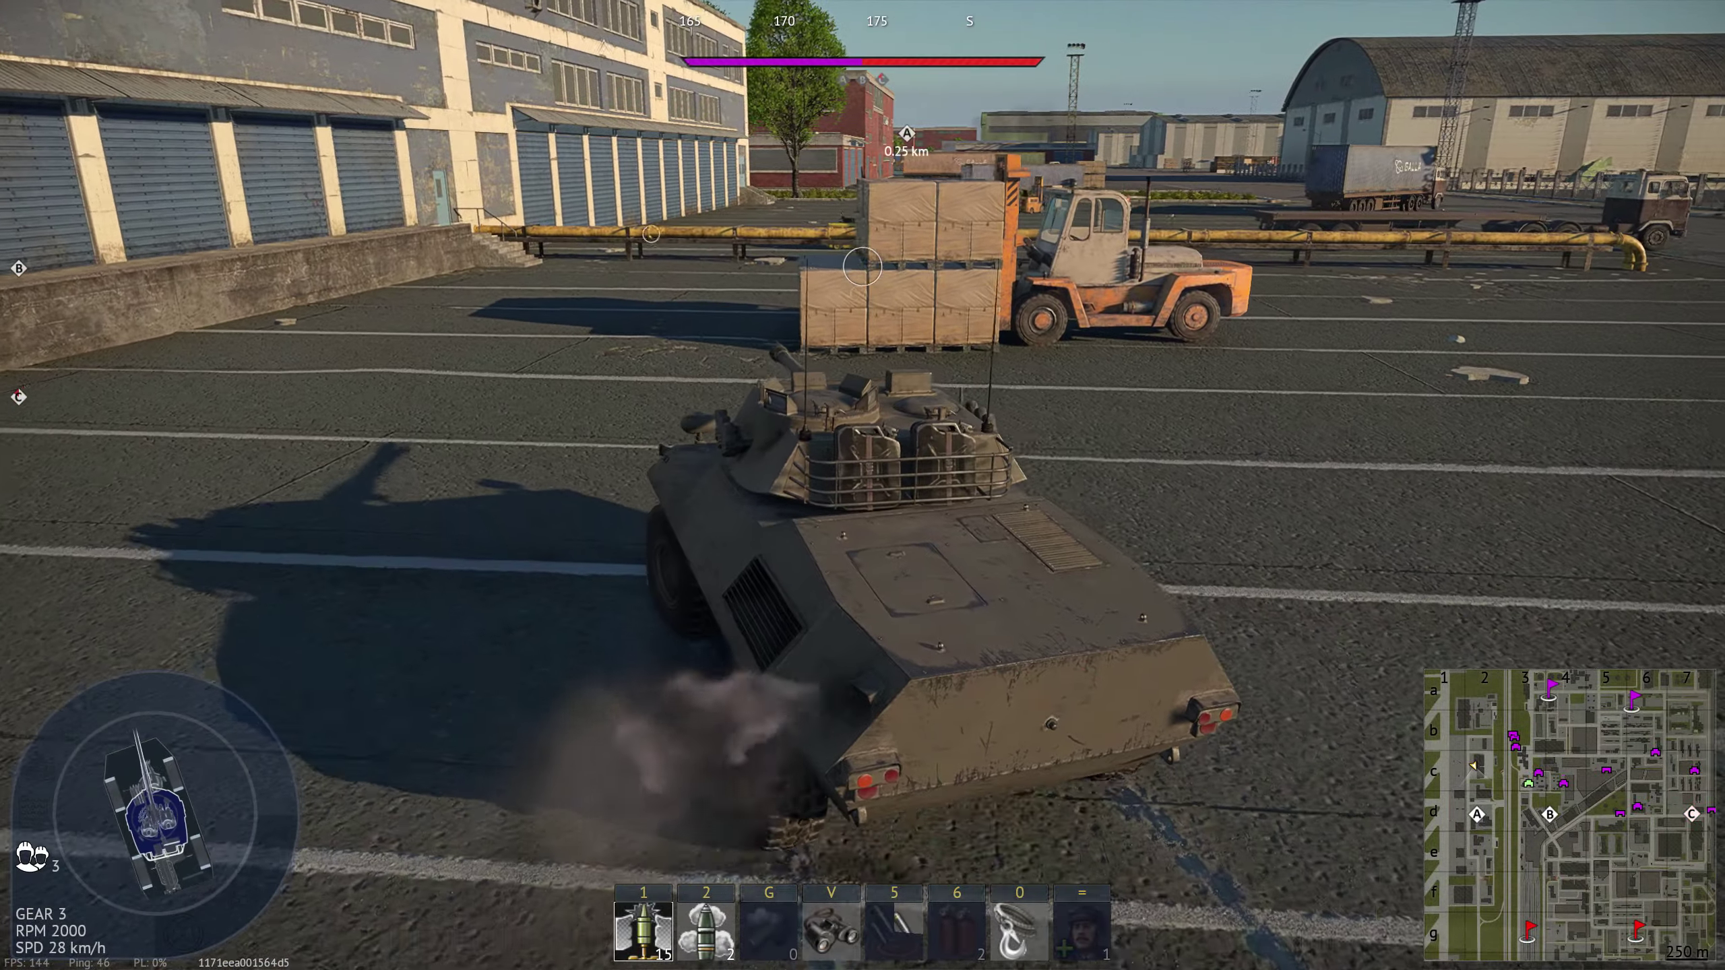
{"action": "key", "text": "d"}
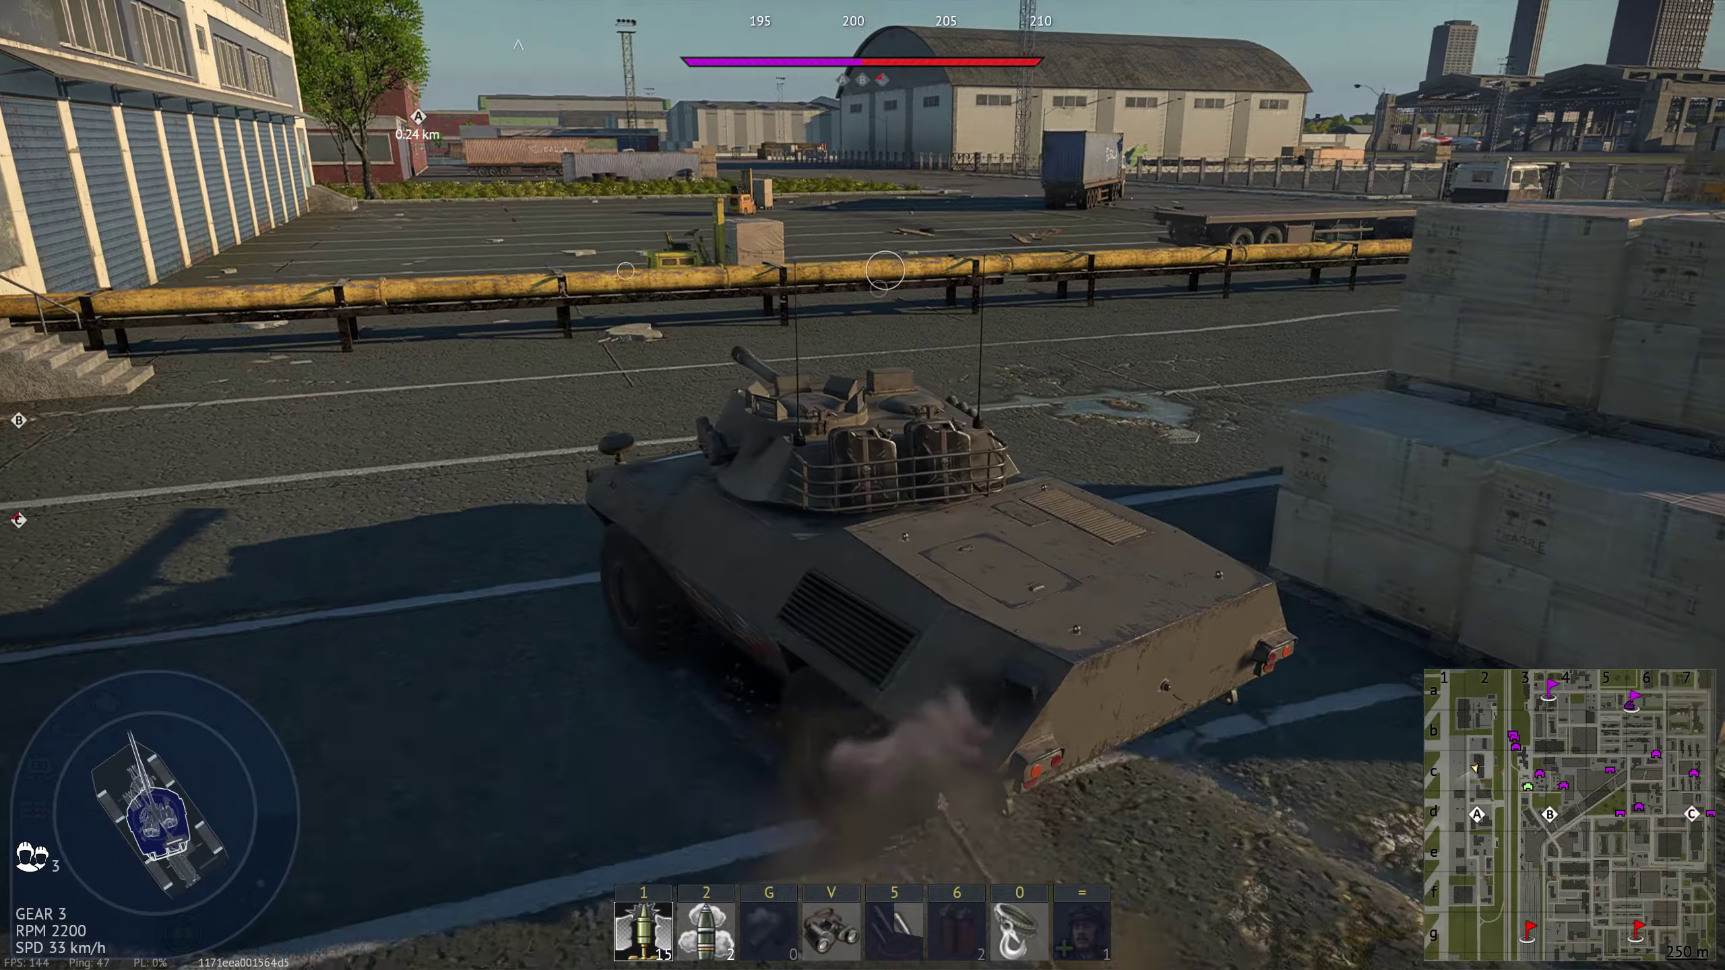
{"action": "key", "text": "w"}
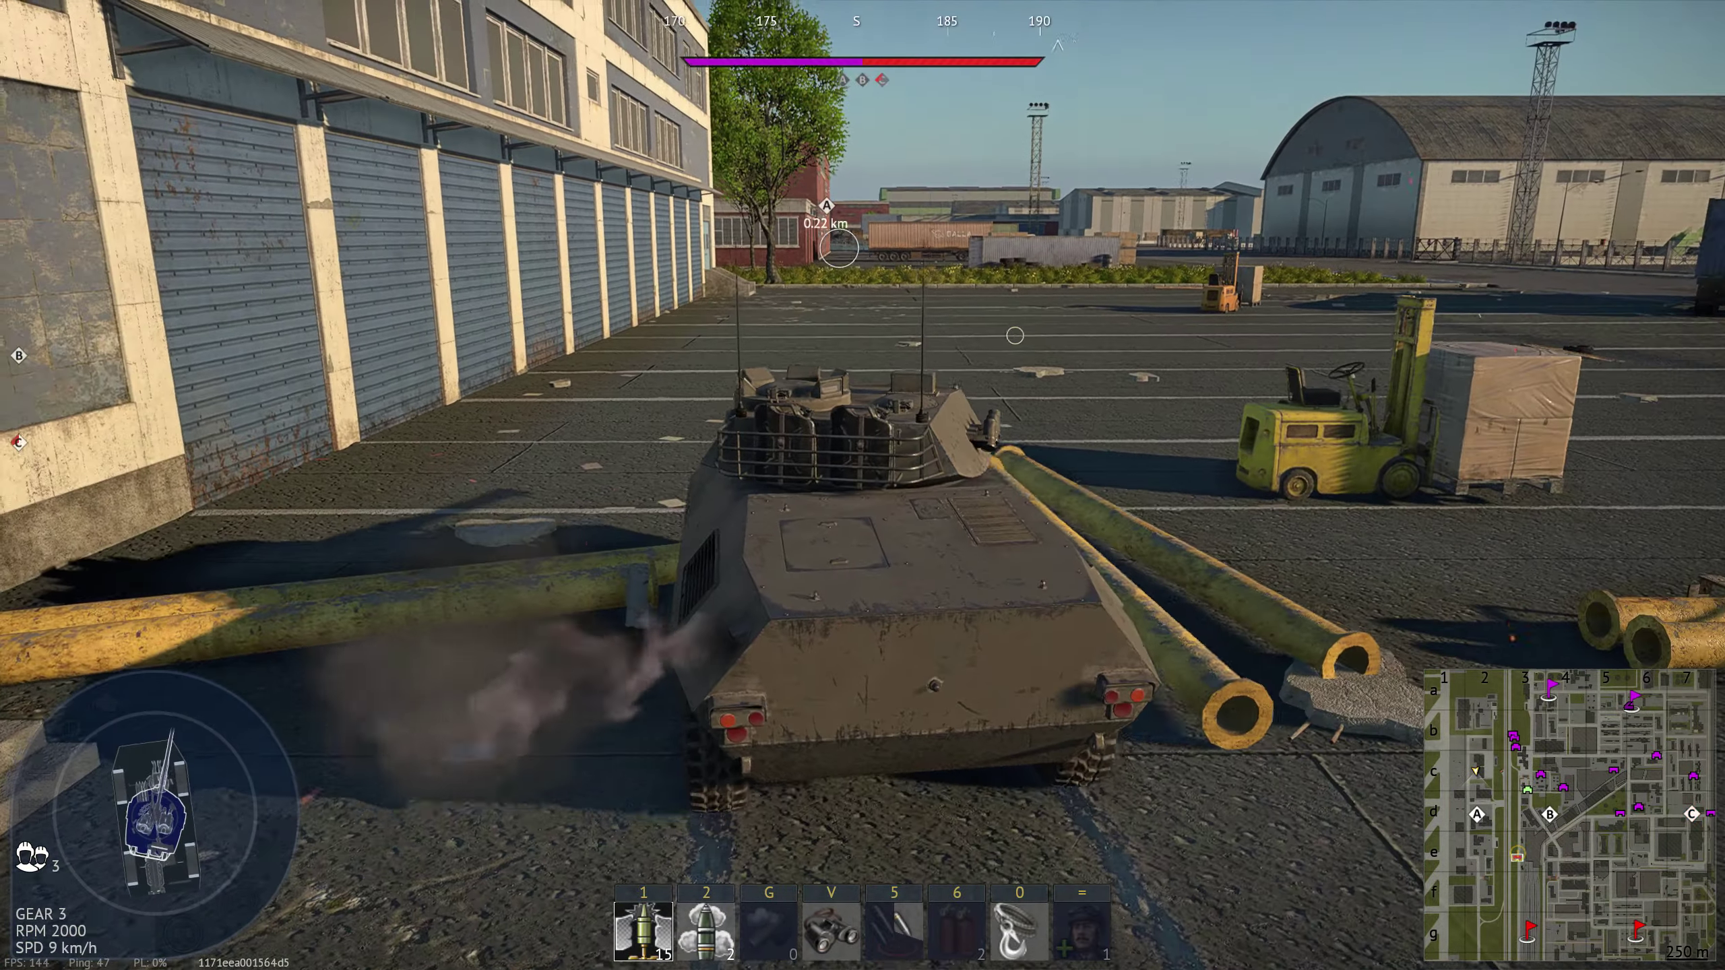
{"action": "key", "text": "shift"}
{"action": "key", "text": "b"}
{"action": "key", "text": "shift"}
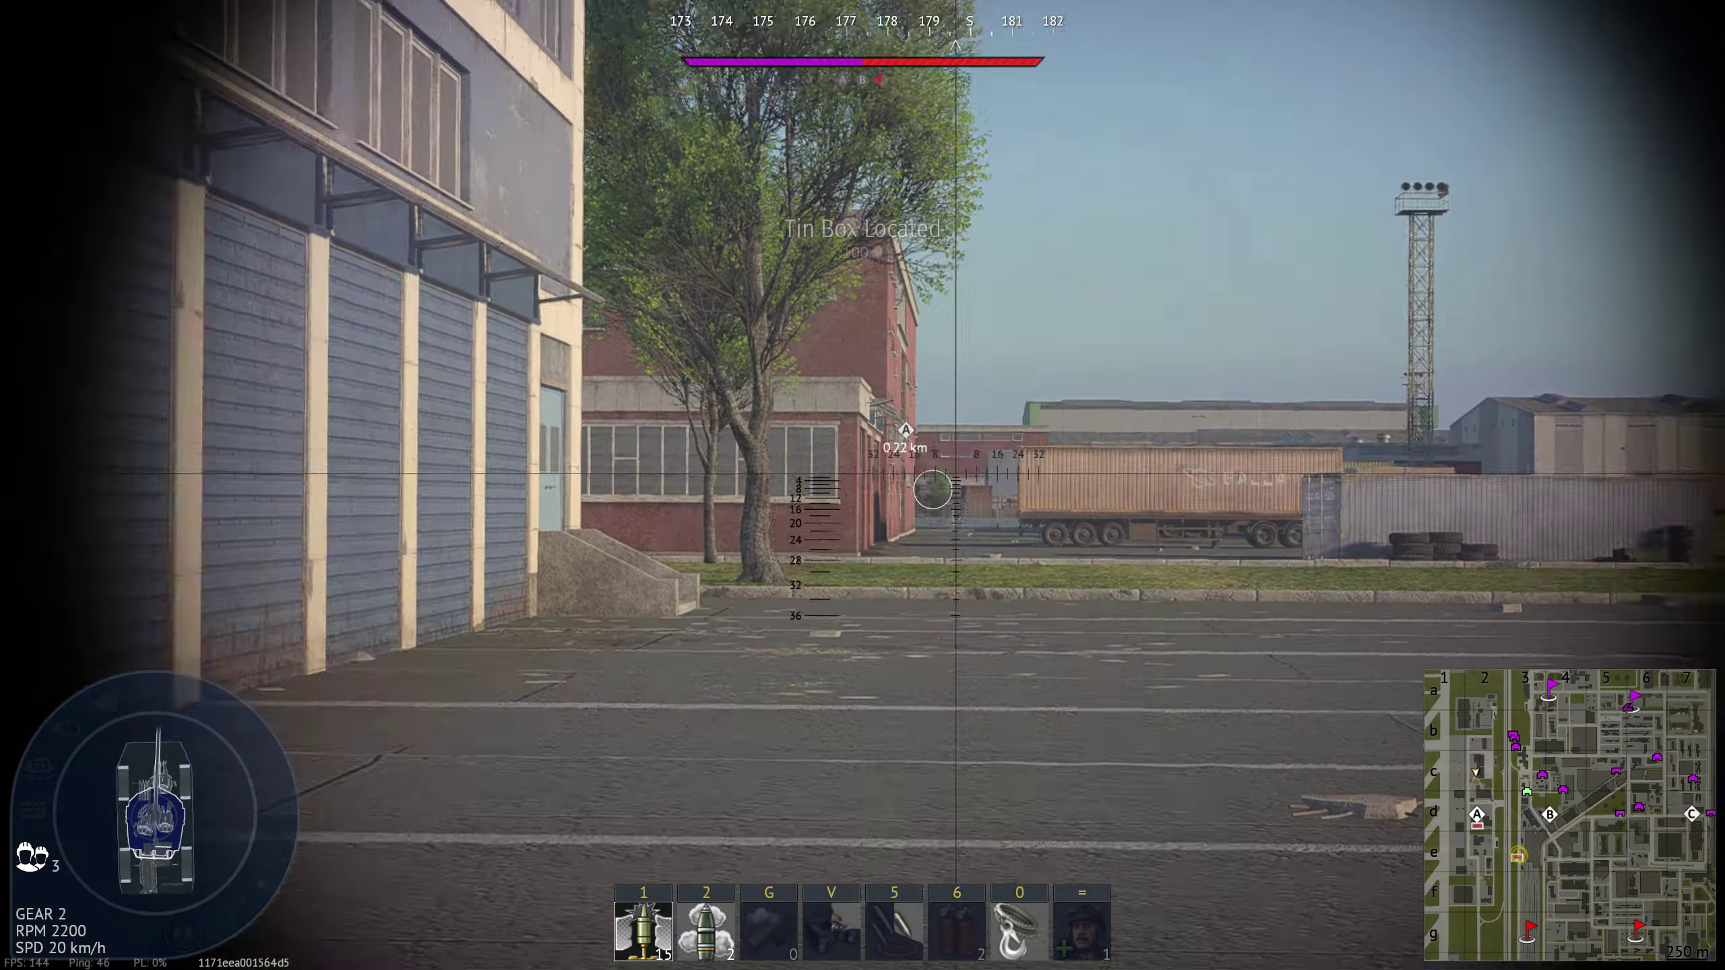
- Brake, fire at the enemy past the red building through the gun sight, and inspect the area again
{"action": "key", "text": "s"}
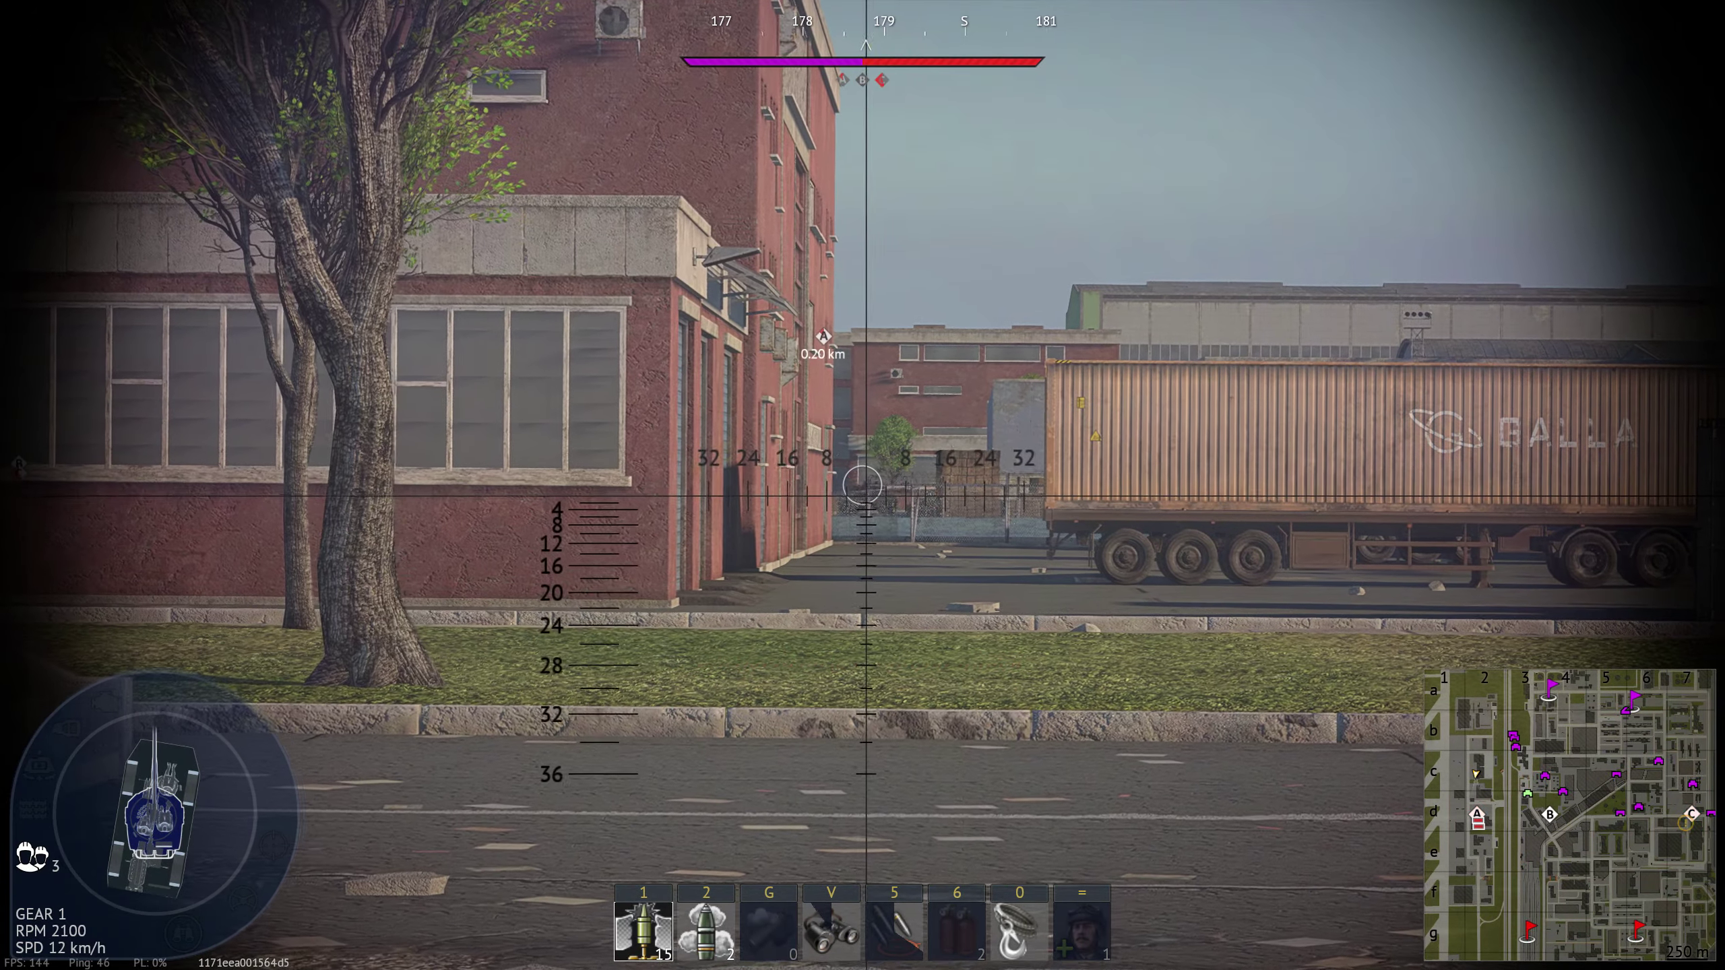
{"action": "left_click", "coordinate": [862, 486]}
{"action": "key", "text": "shift"}
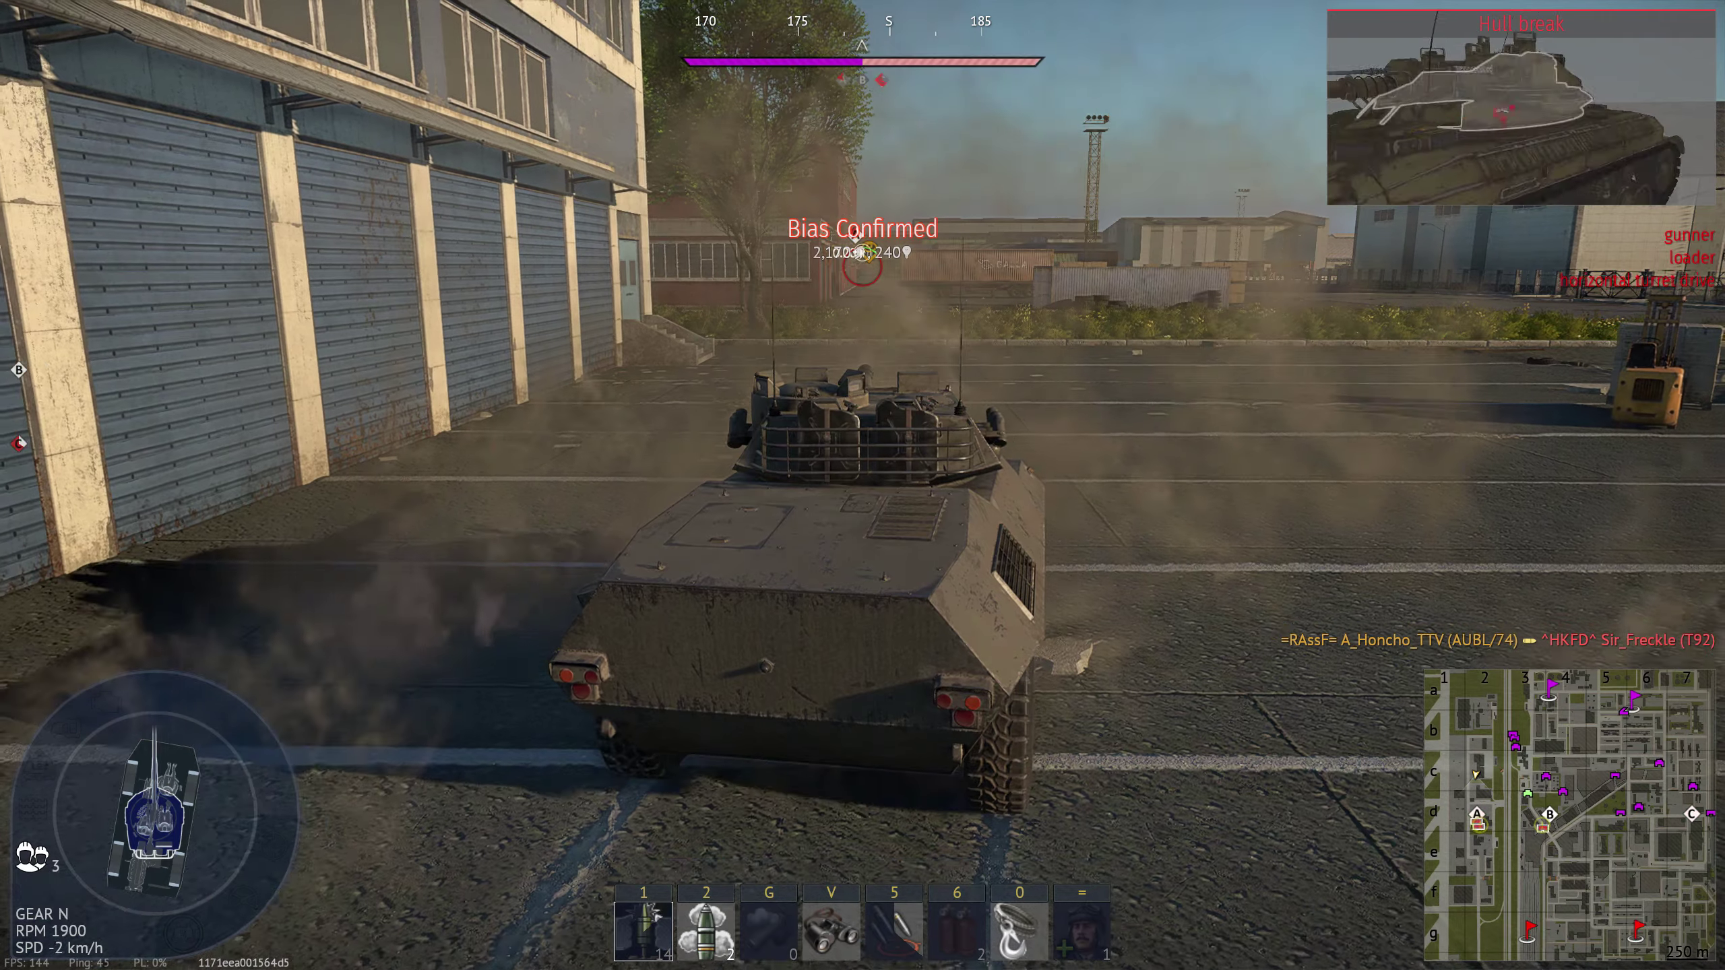
{"action": "key", "text": "shift"}
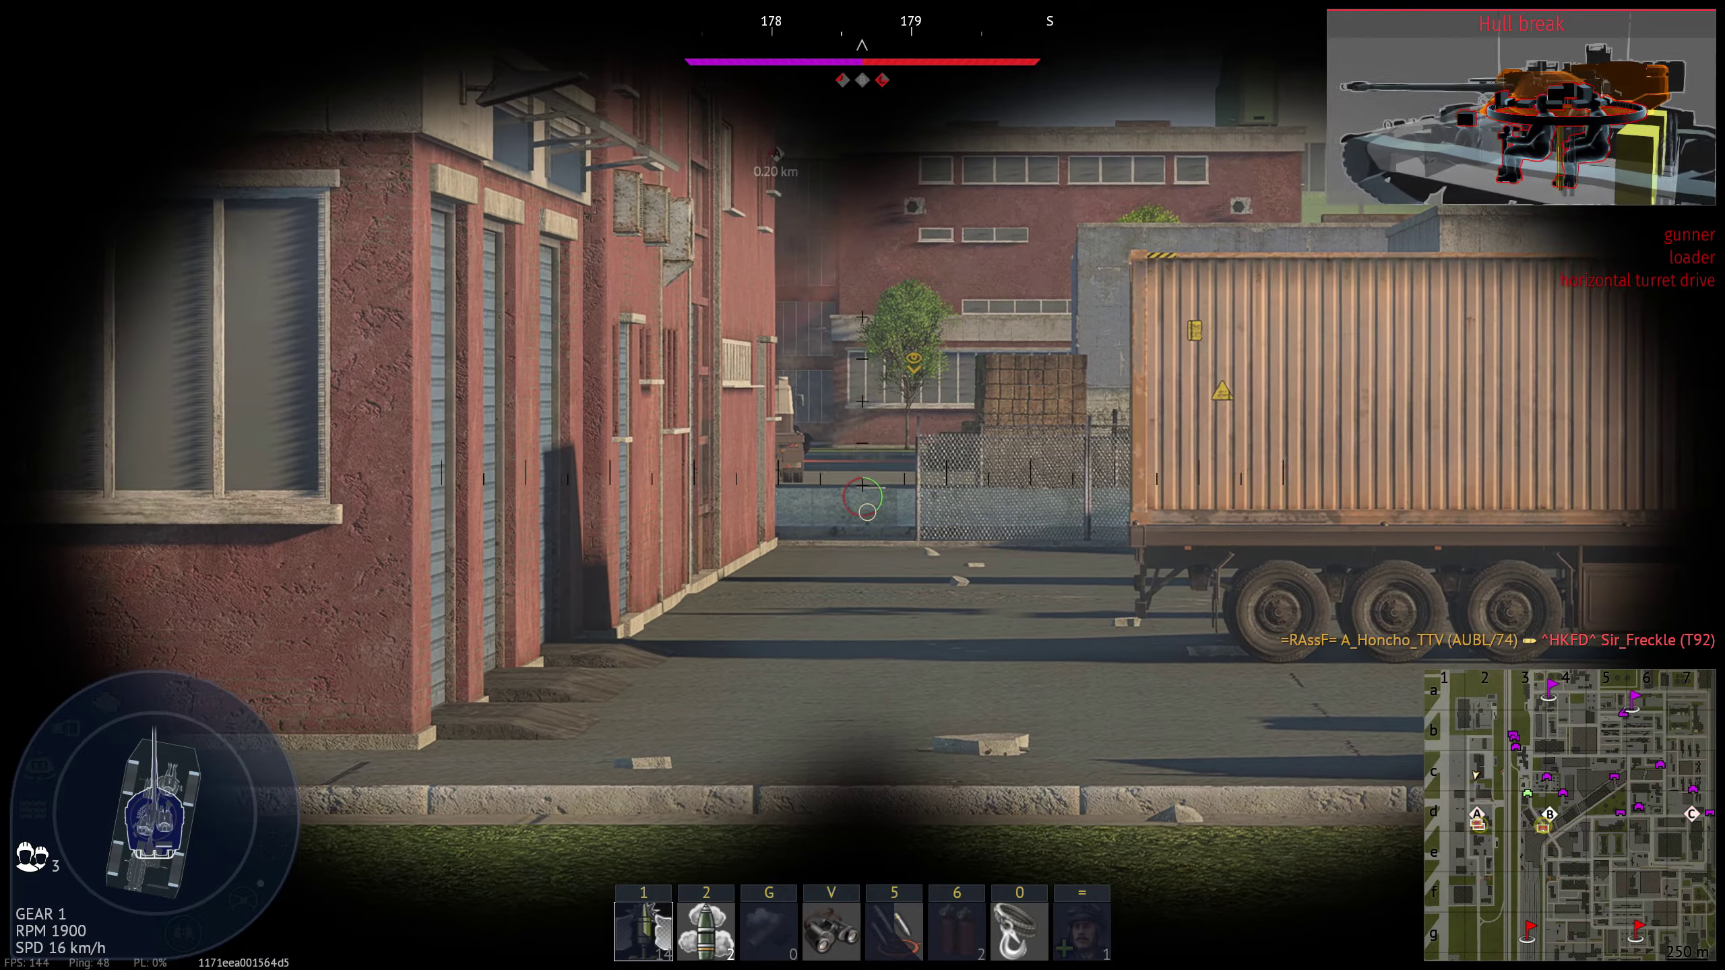